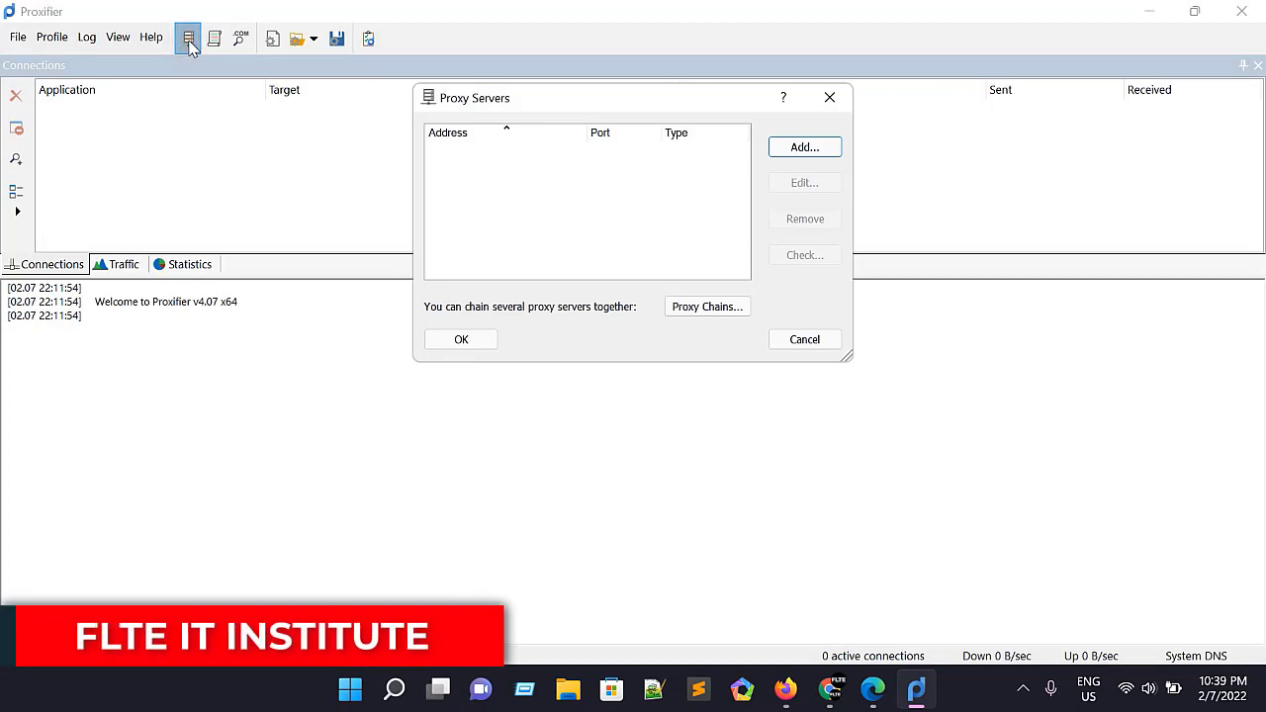
Step: Start a new proxy server entry in the profile's proxy server list
click(804, 339)
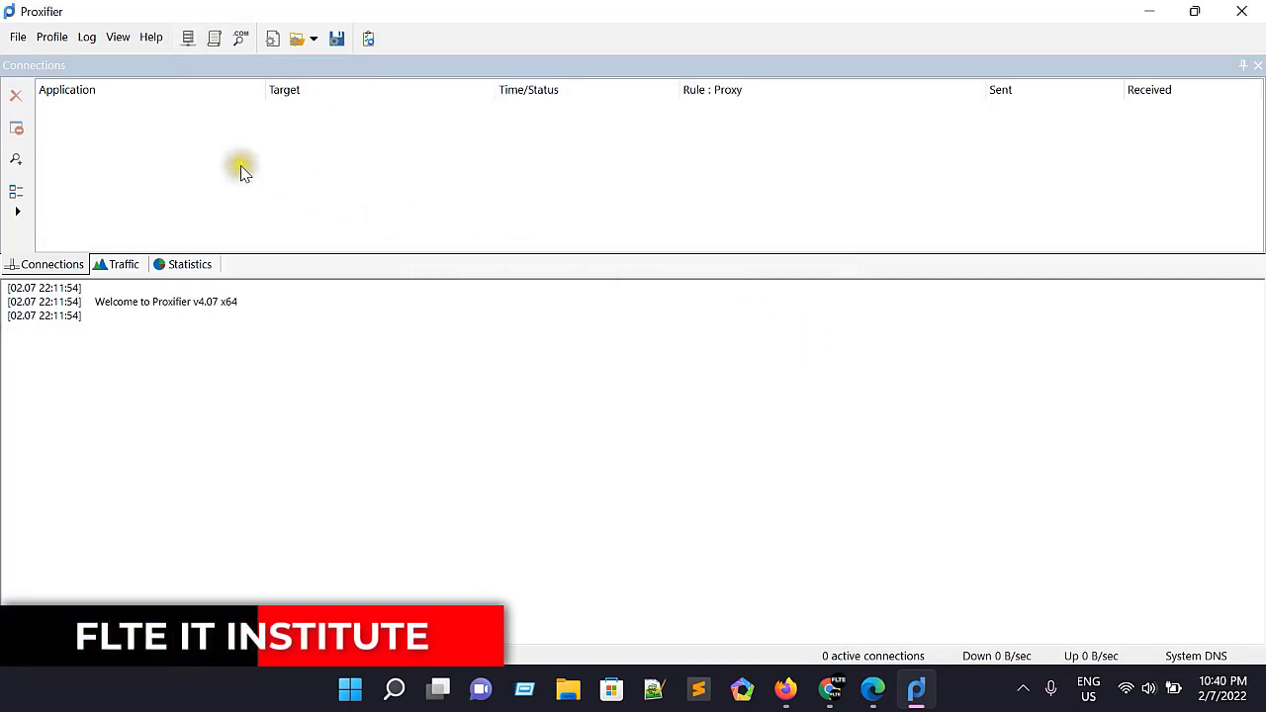
click(47, 41)
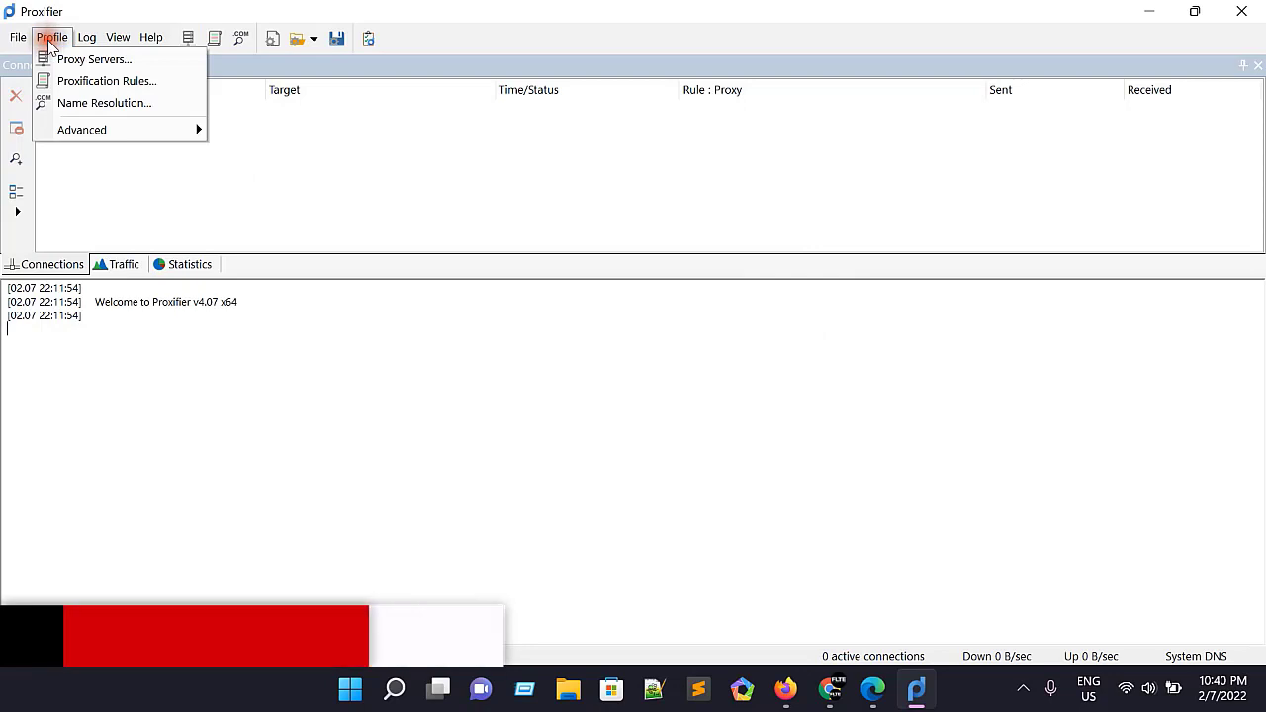
click(122, 64)
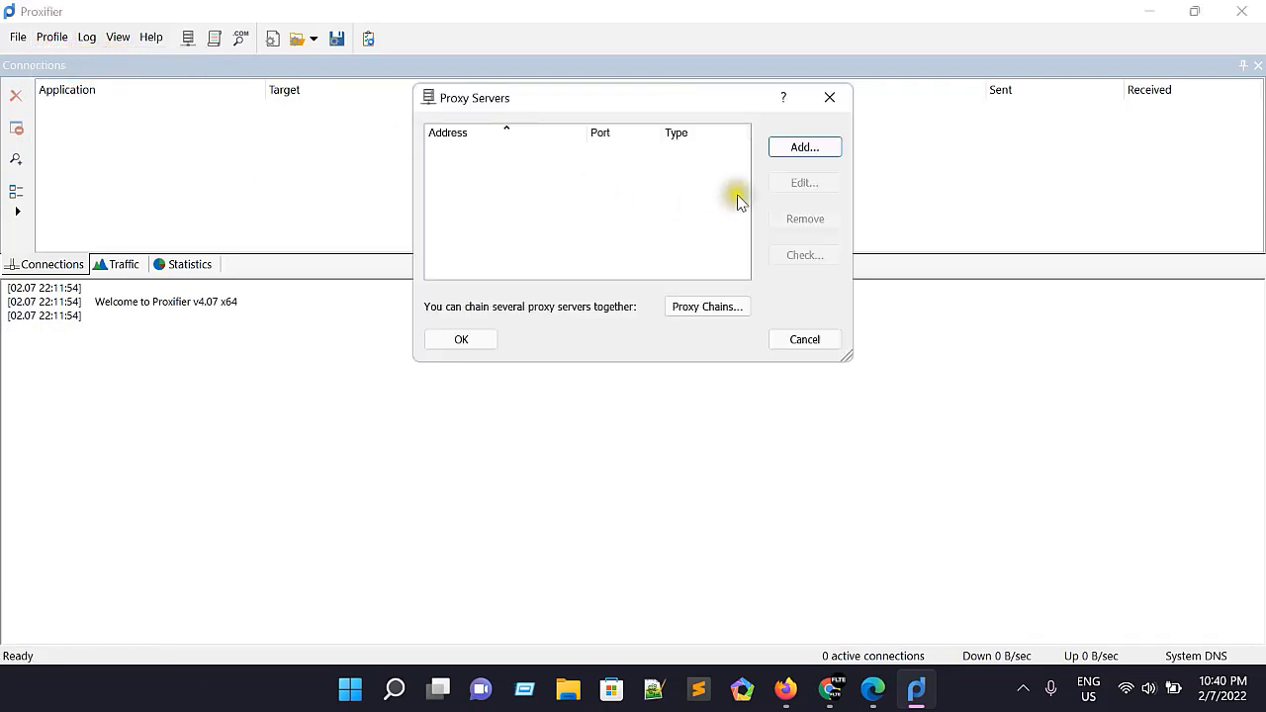
click(793, 157)
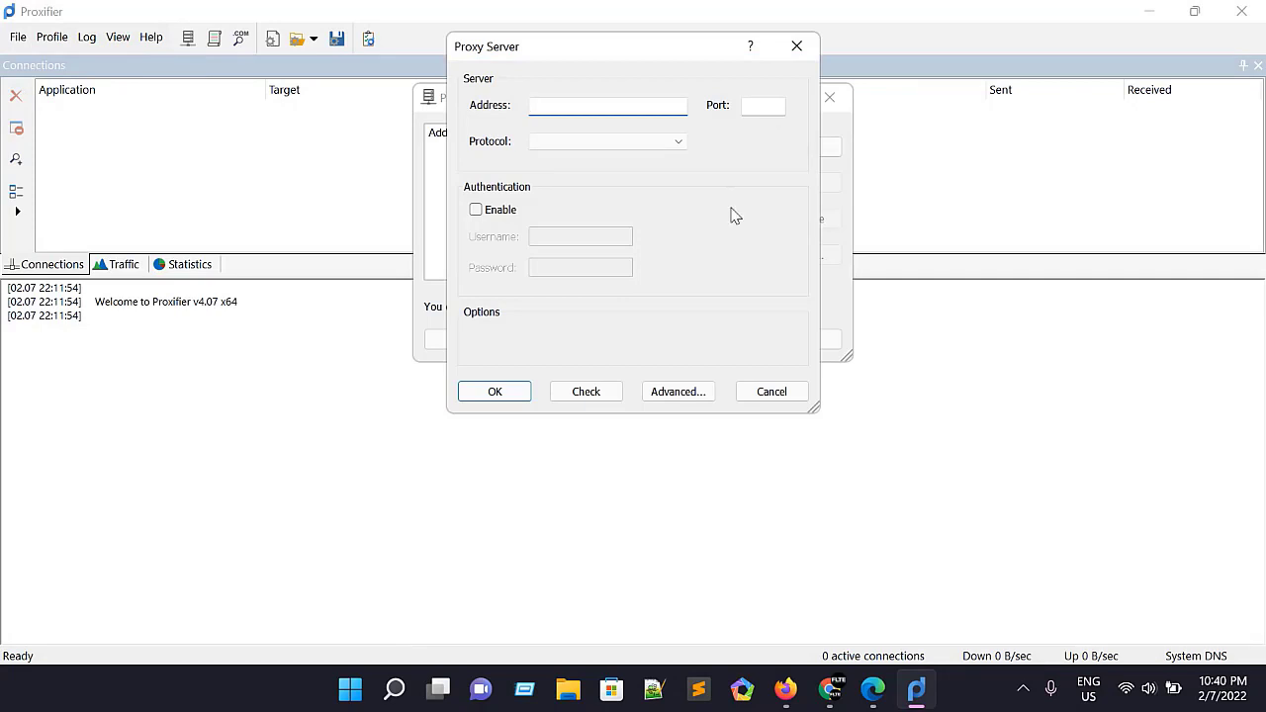
Step: Switch to the Dichvusocks.us site in Edge and search its socks list for United States proxies in the California region
click(870, 608)
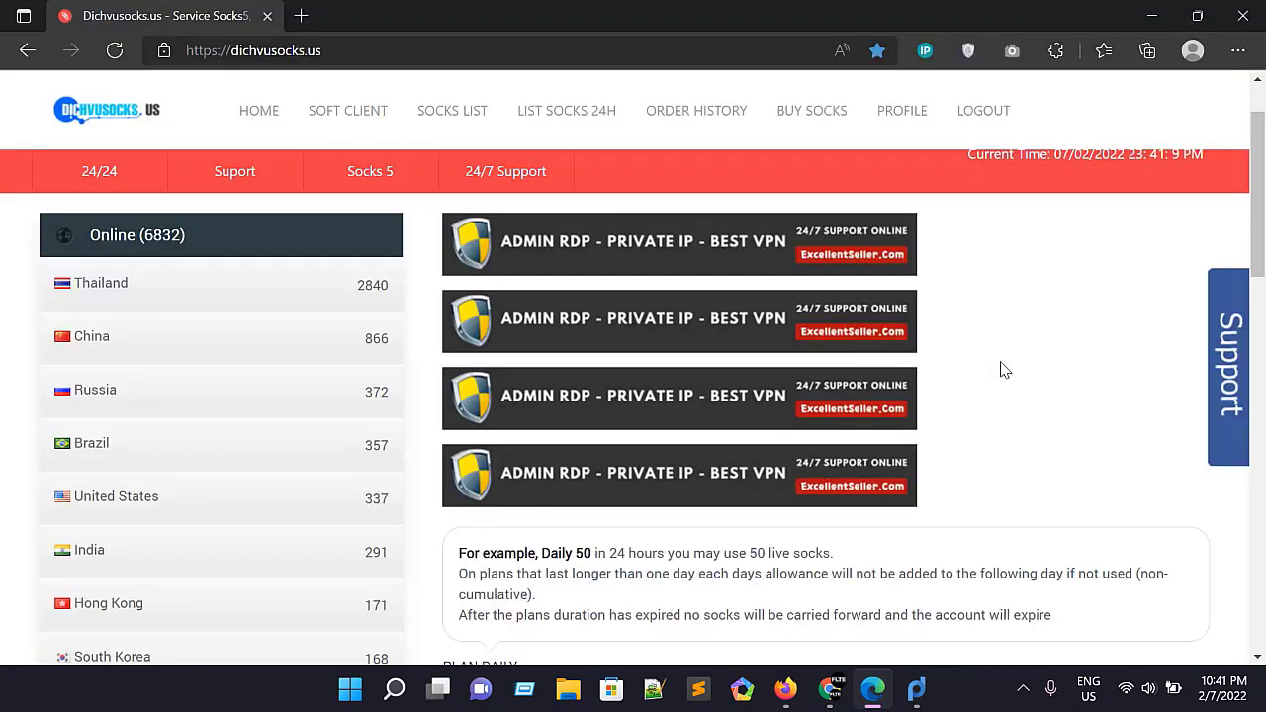
scroll(1004, 368, up, 1)
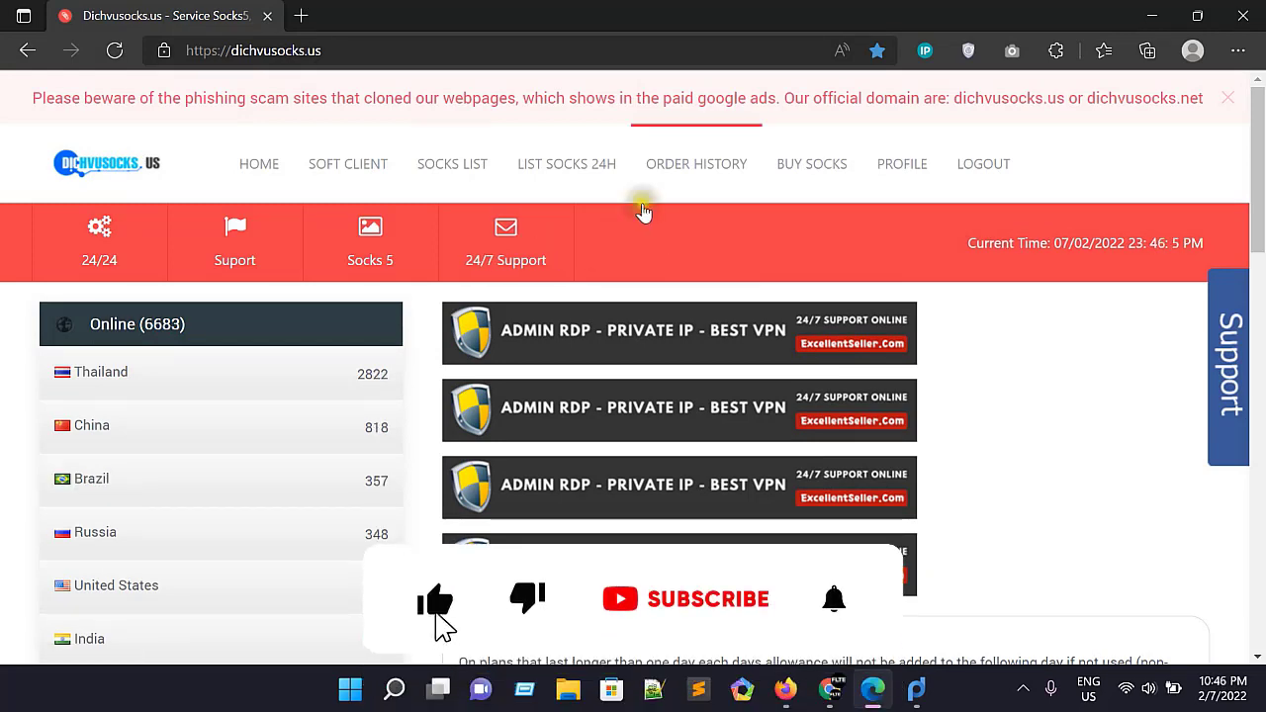
click(461, 171)
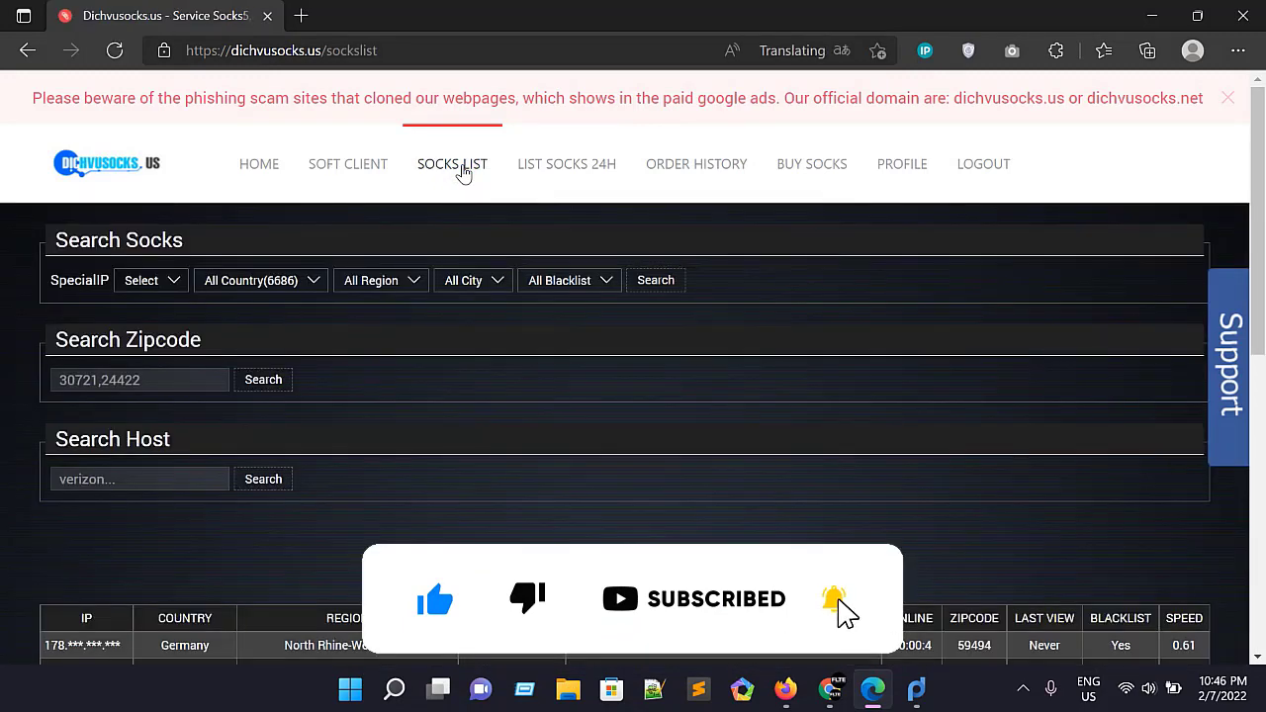
click(282, 281)
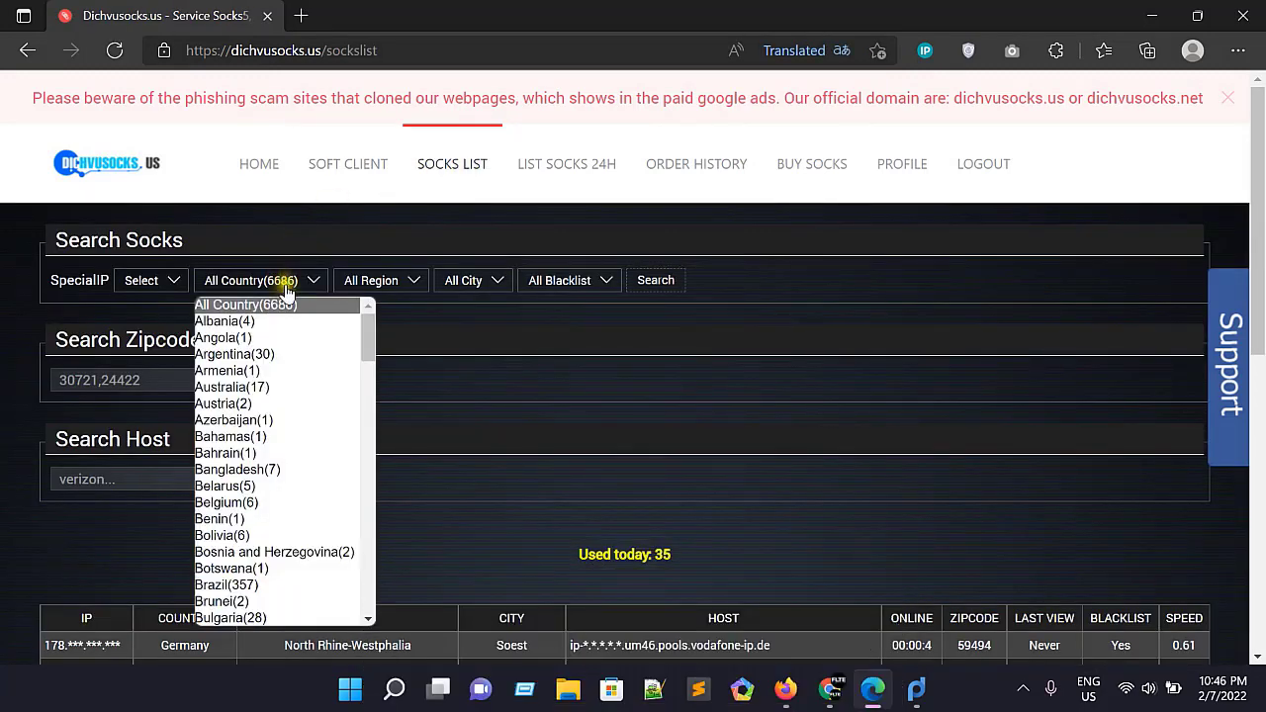
drag(366, 330, 353, 608)
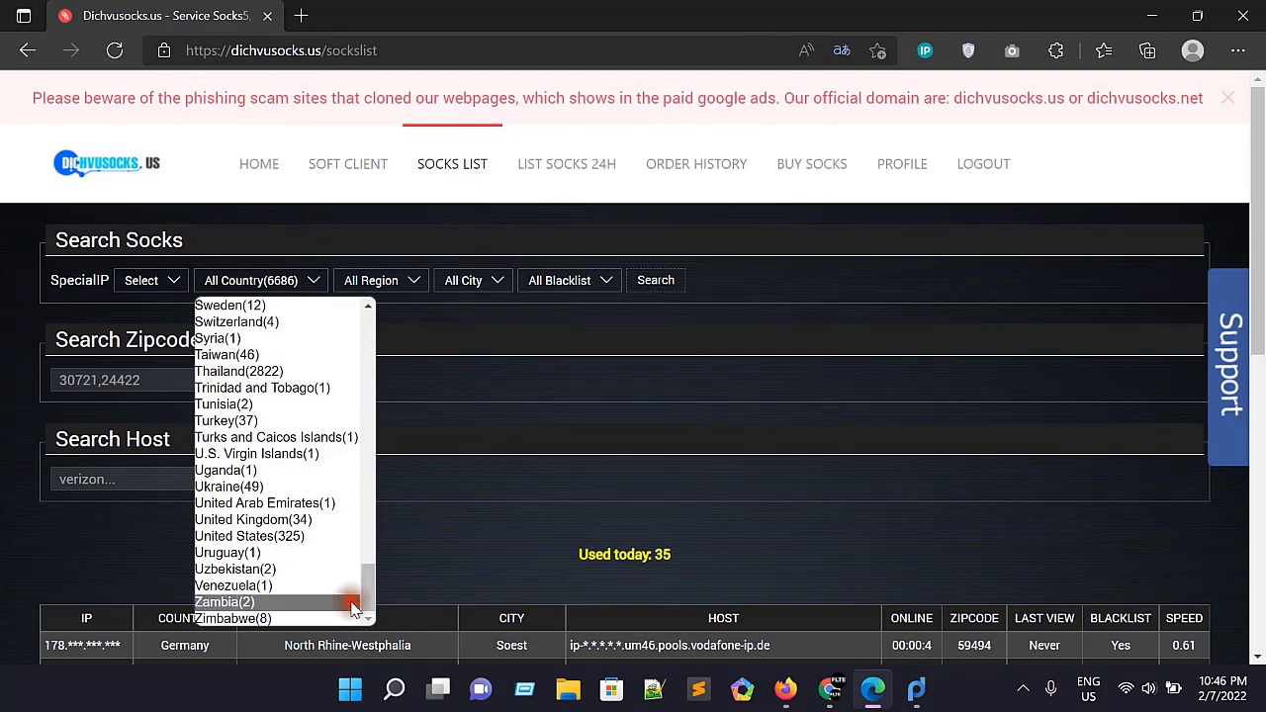
click(271, 538)
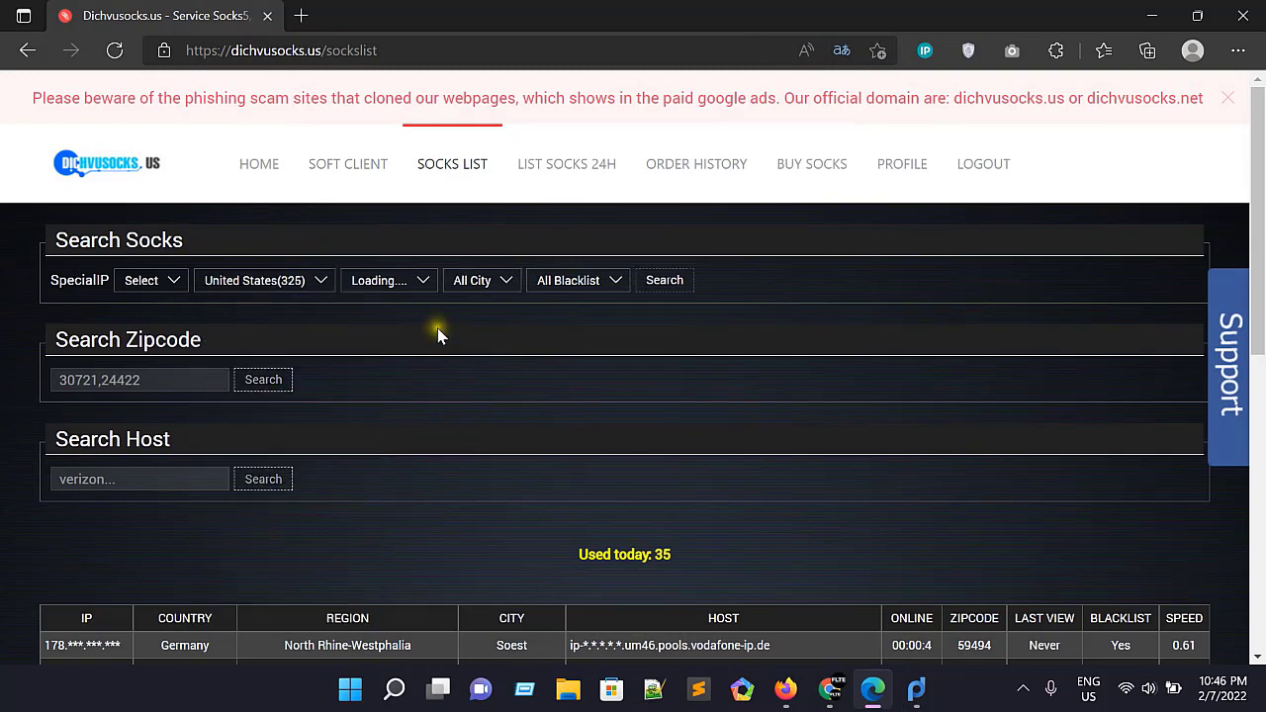
click(404, 285)
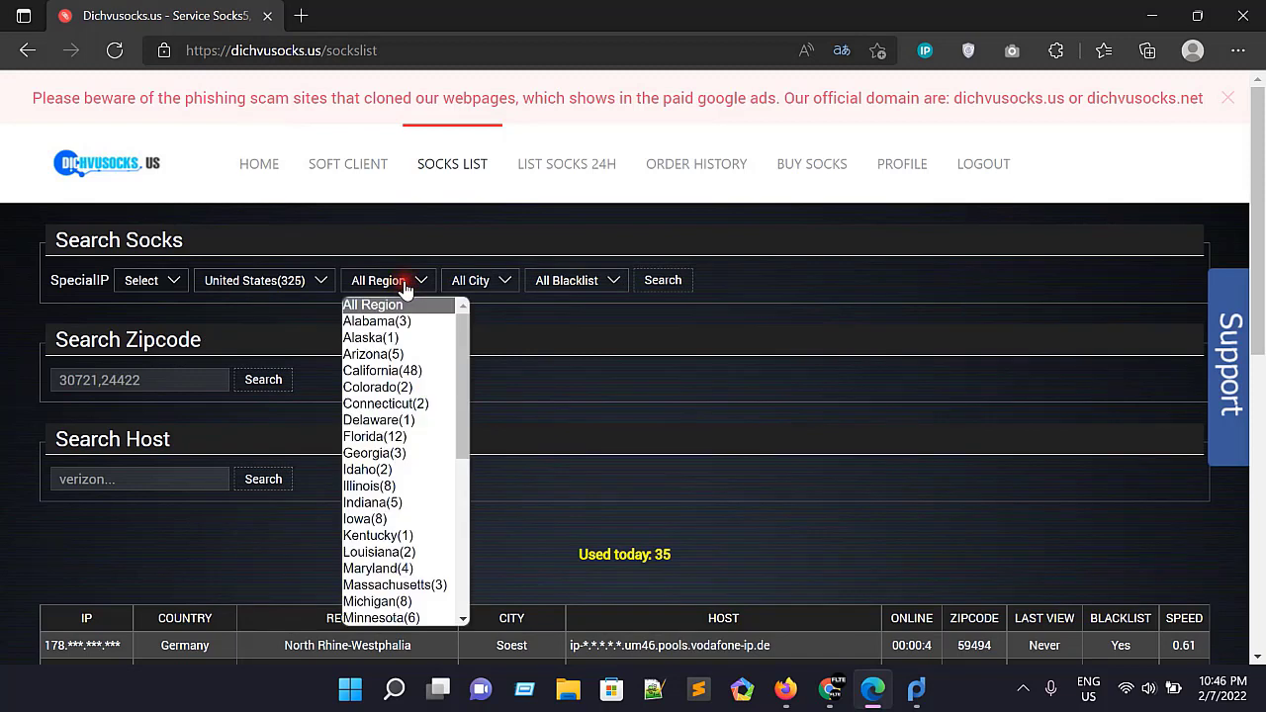
click(400, 372)
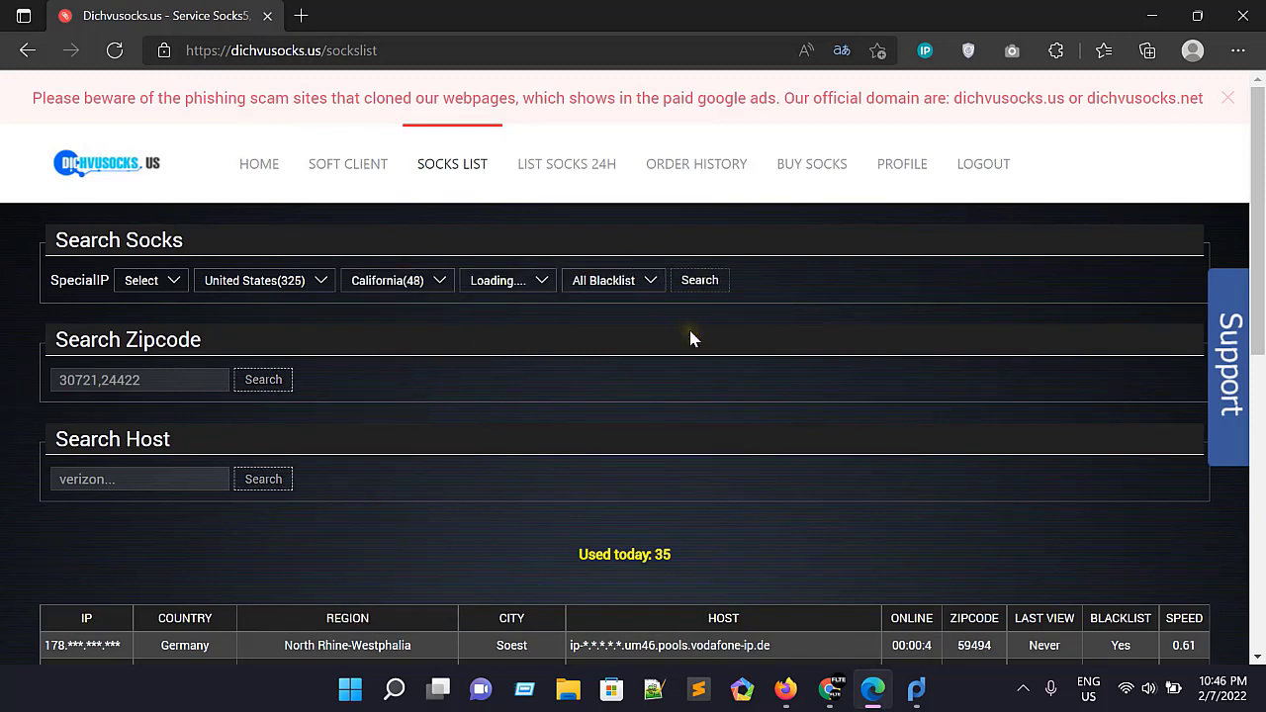
click(696, 283)
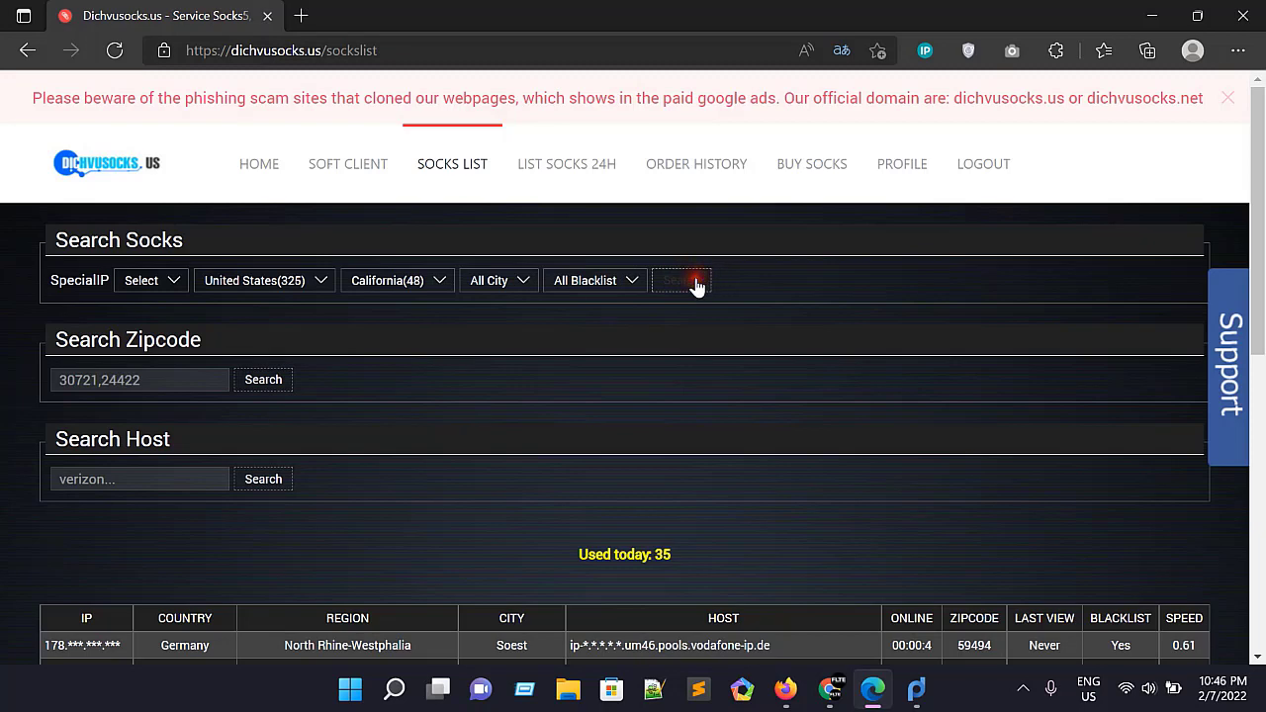
Step: Reveal the full address of the Los Angeles proxy with zipcode 90068 and copy its IP and port
scroll(920, 410, down, 4)
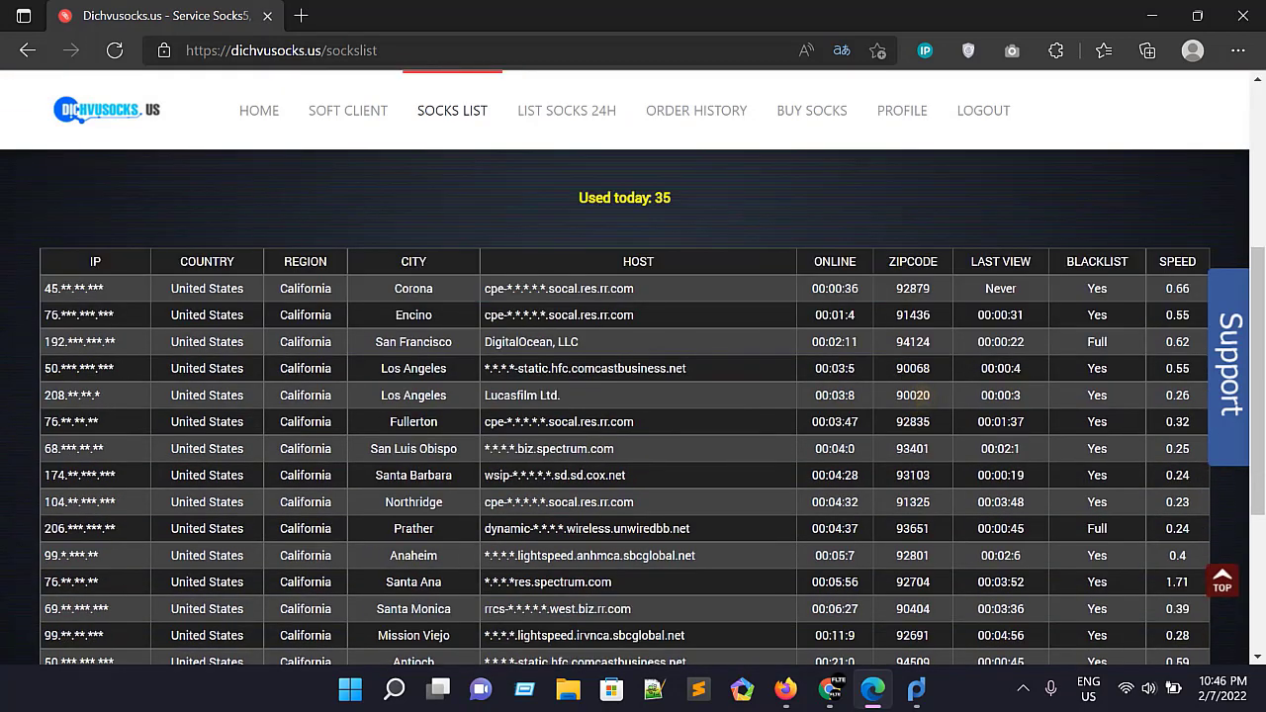
scroll(633, 410, down, 1)
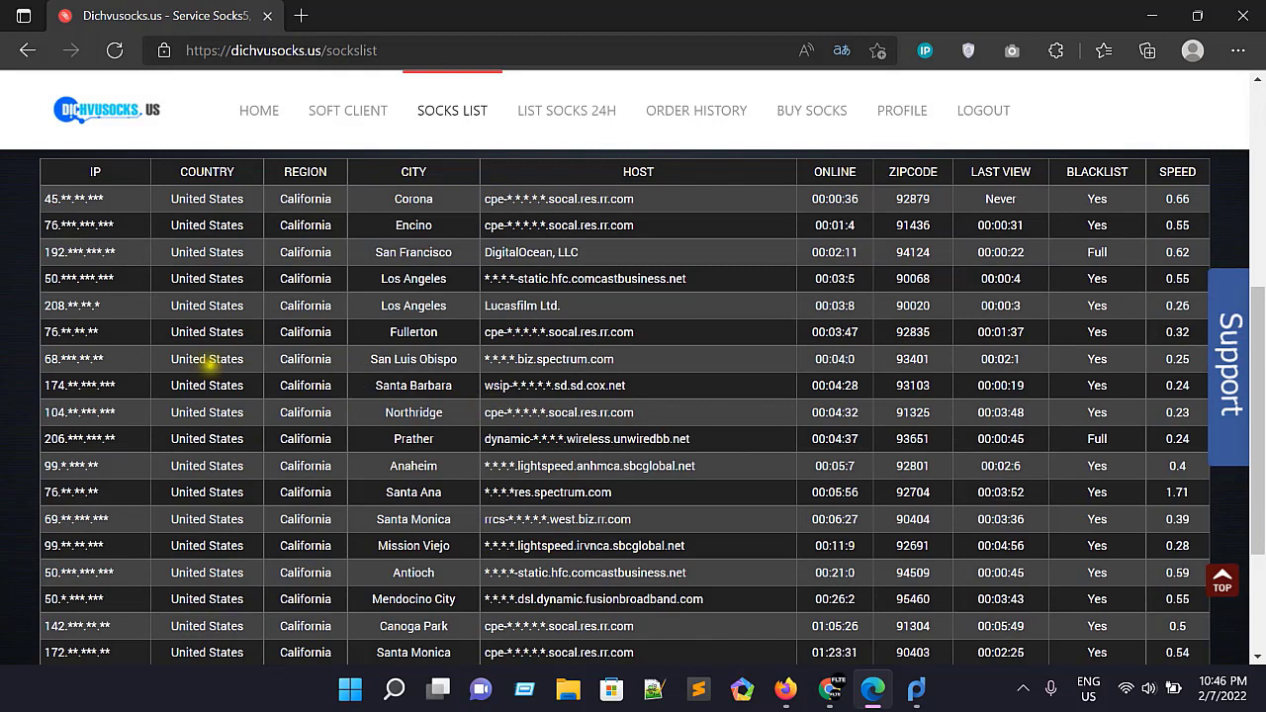
click(69, 278)
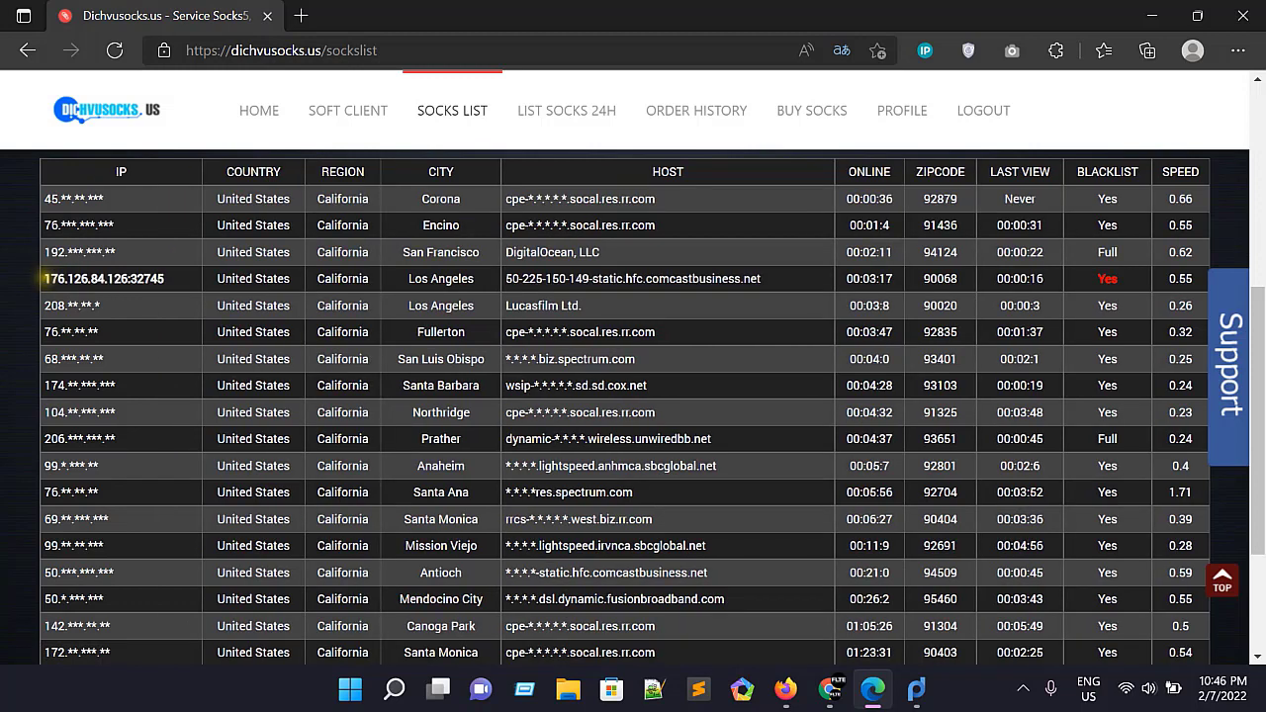
drag(50, 279, 169, 282)
key(ctrl+c)
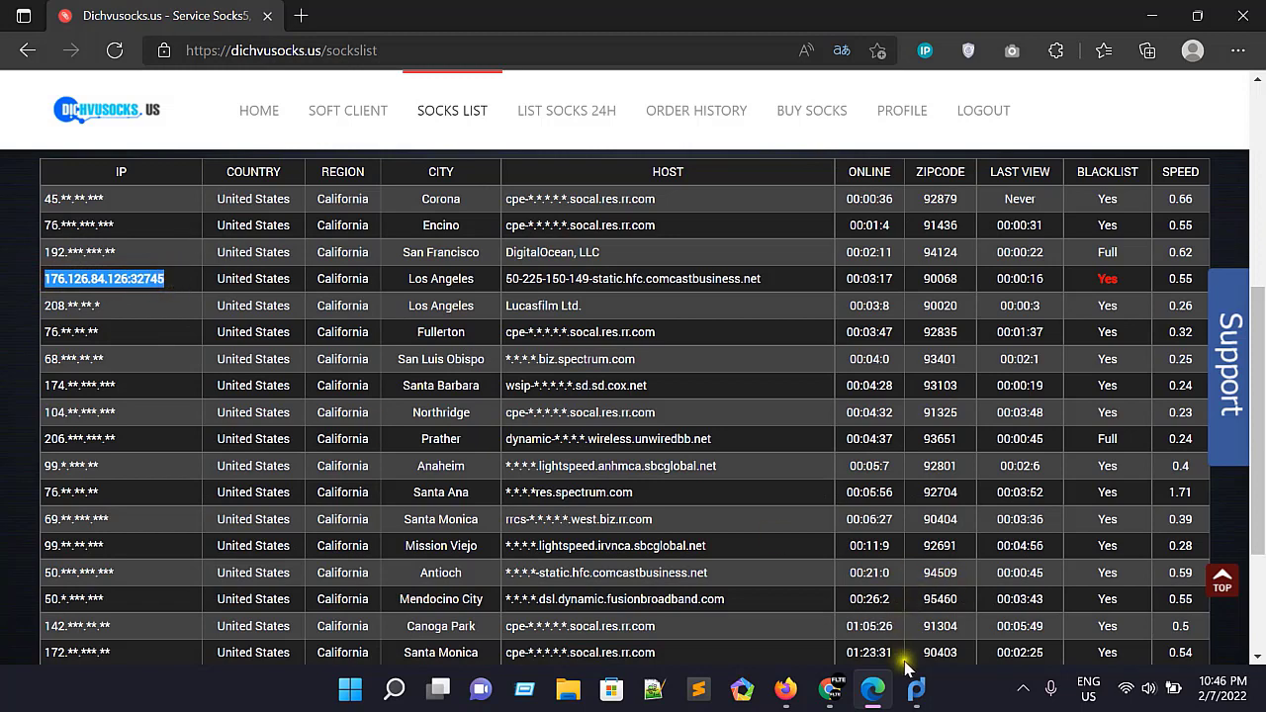
Step: Back in Proxifier, fill in the proxy server with address 176.126.84.126, port 32745 and protocol SOCKS Version 5
click(912, 698)
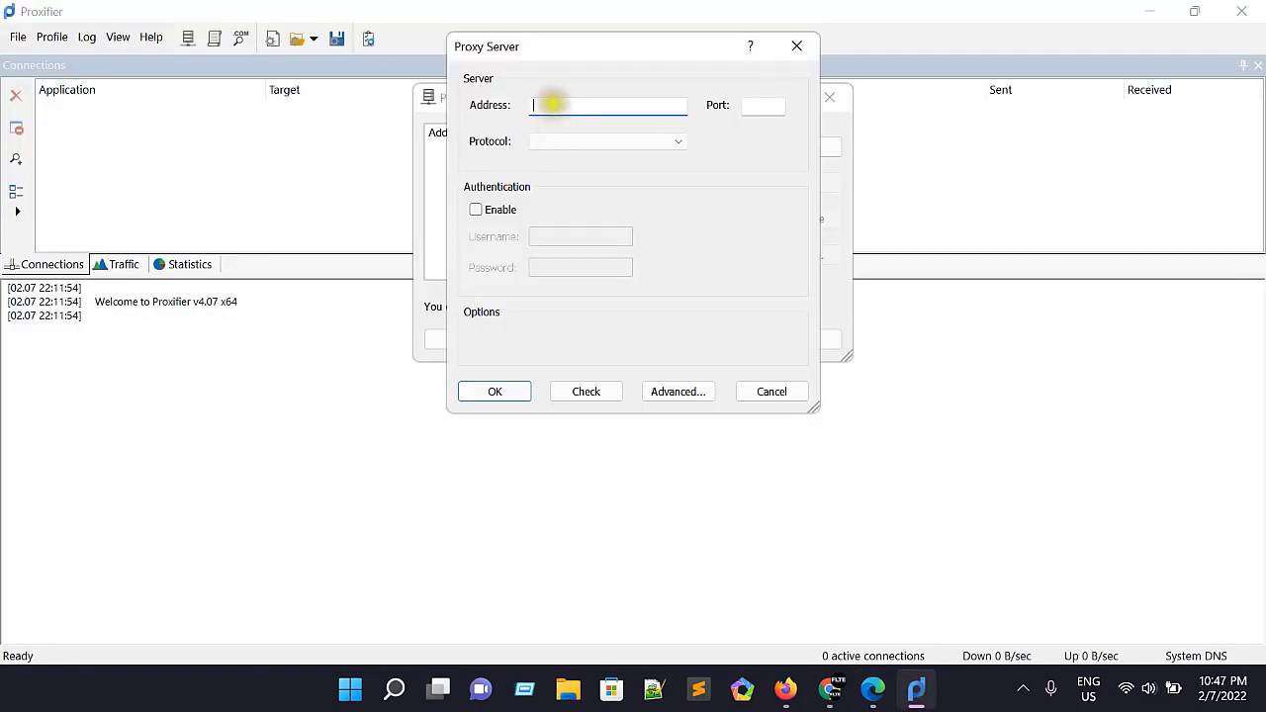
click(550, 102)
key(ctrl+v)
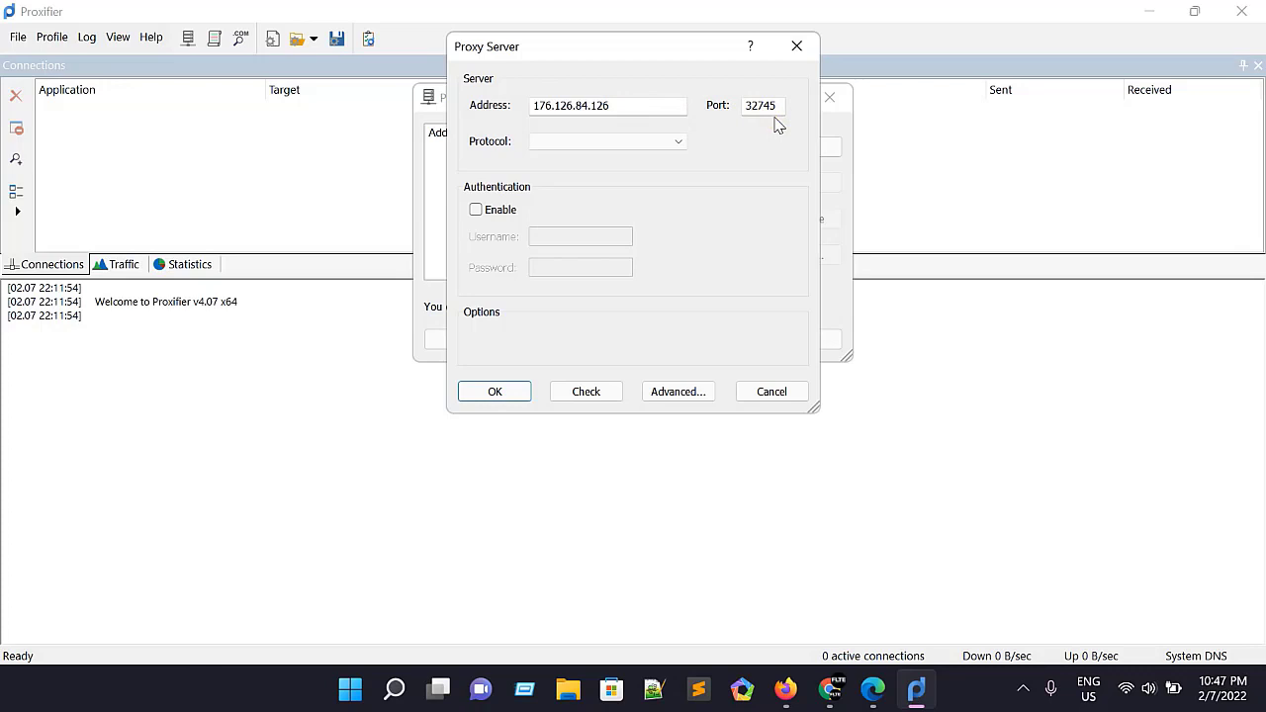
drag(616, 104, 508, 105)
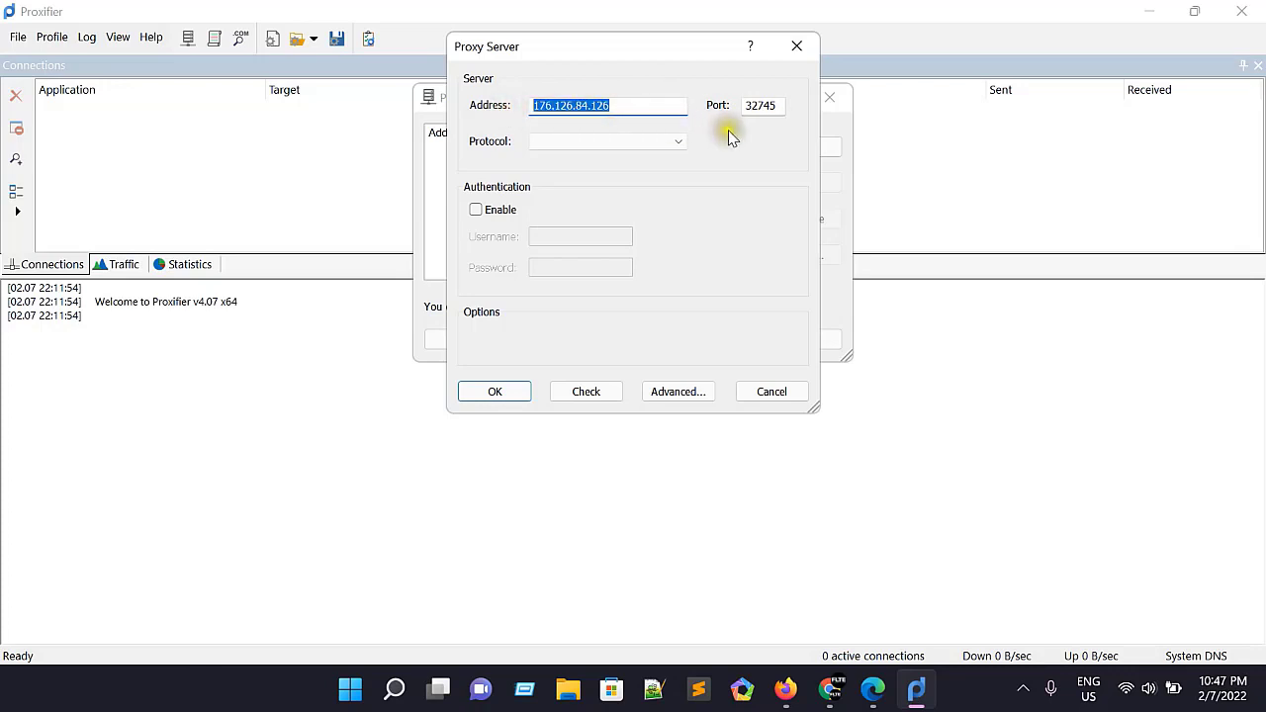
click(608, 142)
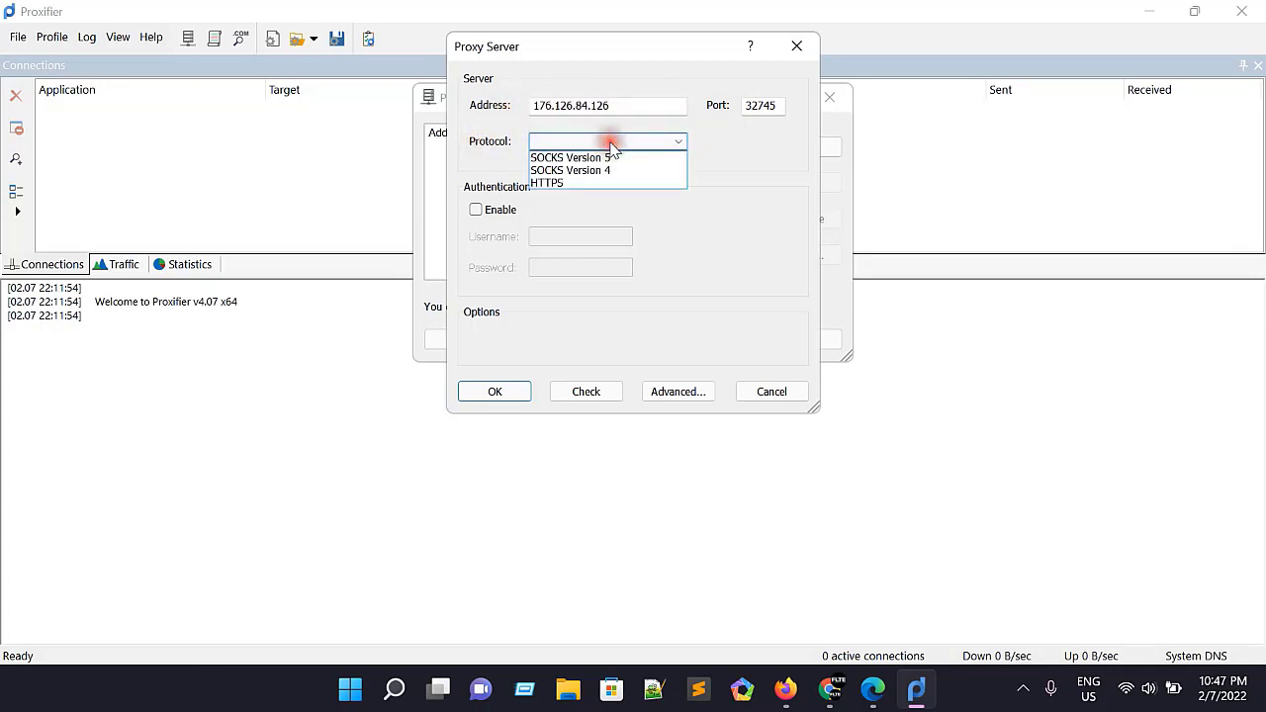
click(564, 159)
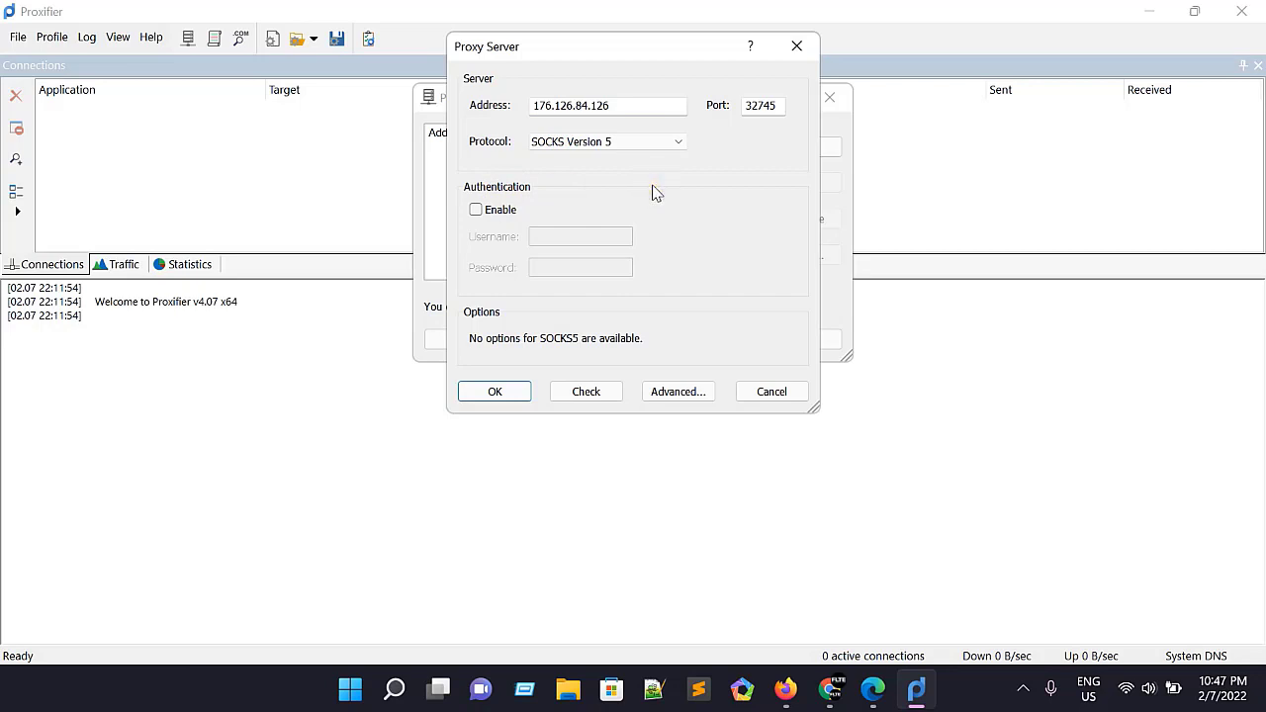
Step: Save the new proxy server without authentication and accept it as the default proxy
click(486, 209)
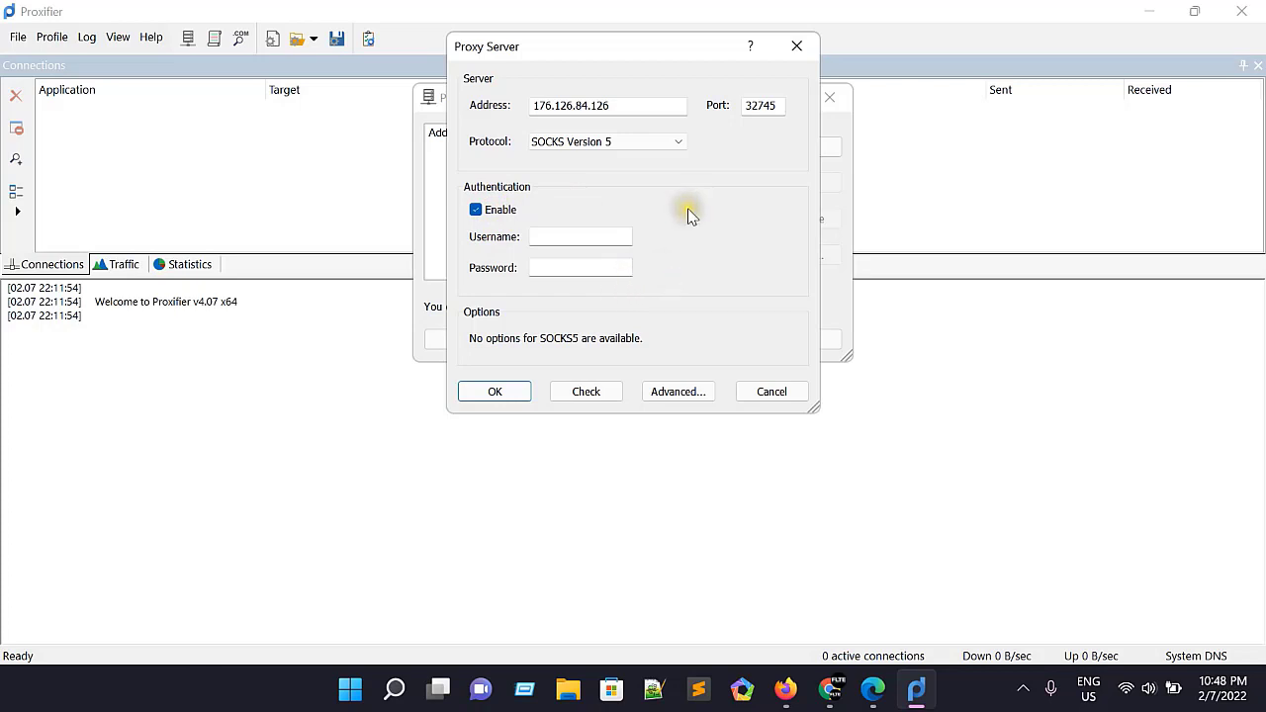
click(488, 208)
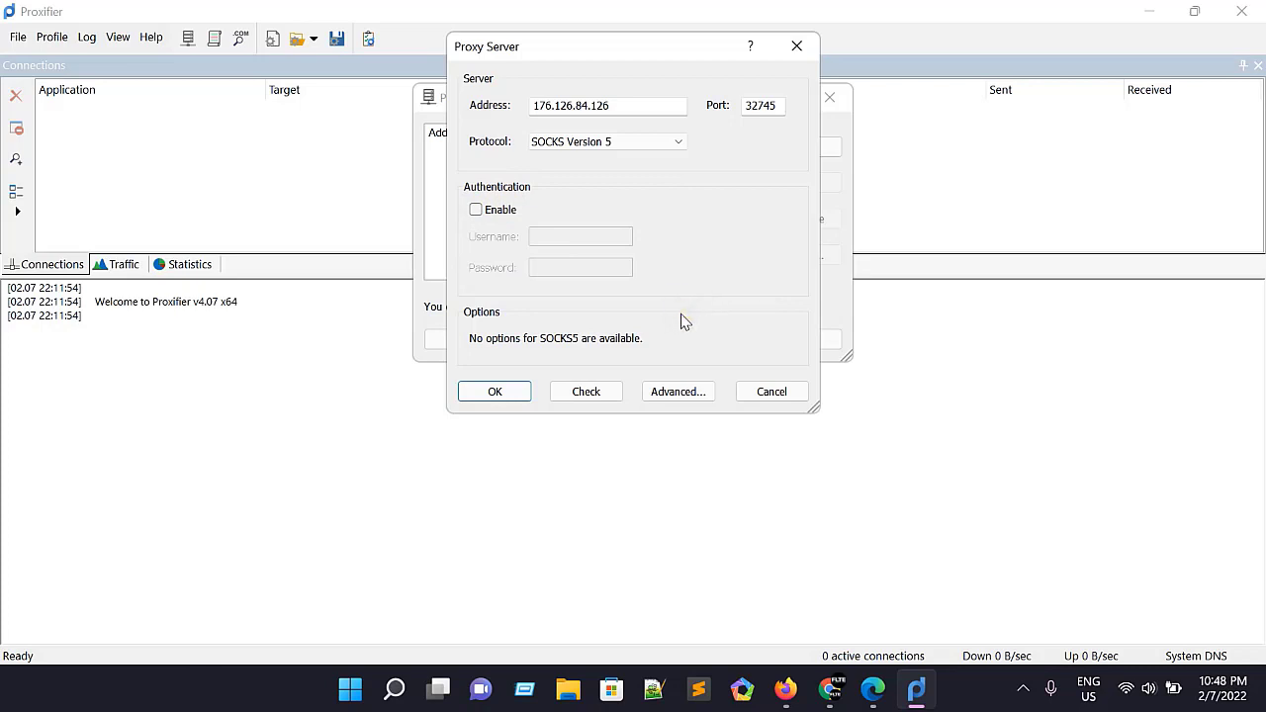
click(515, 392)
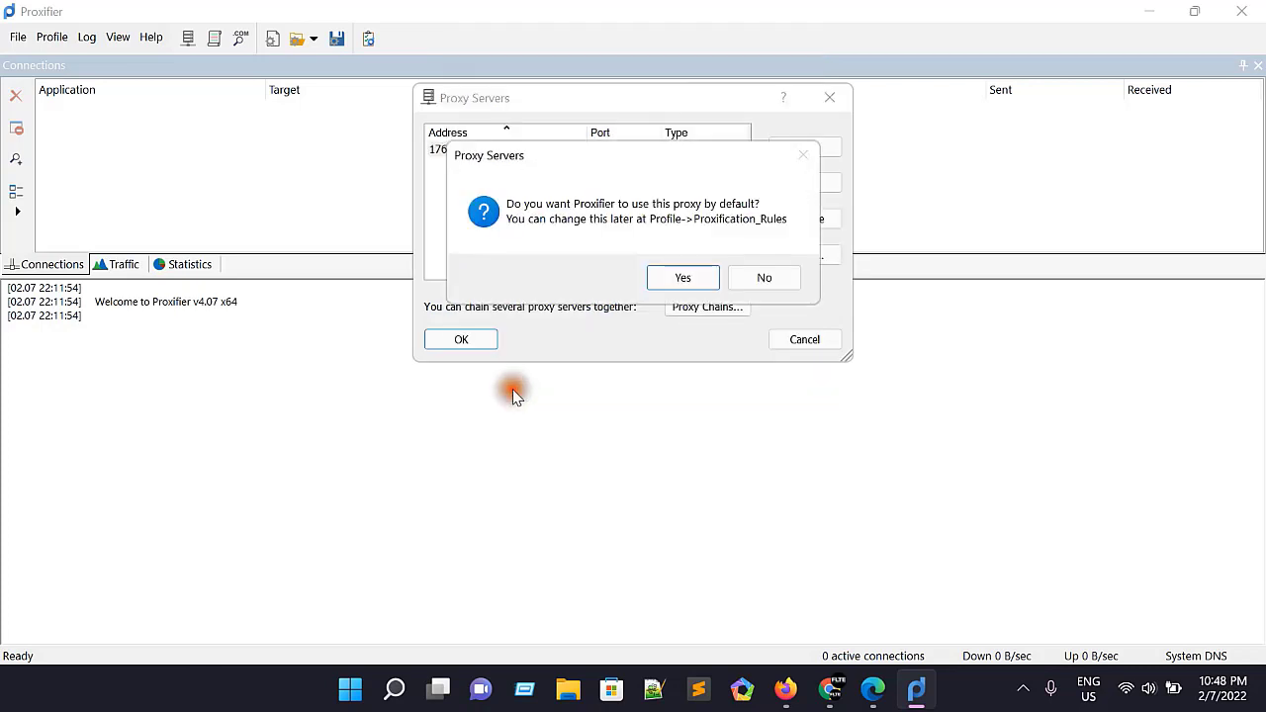
click(685, 276)
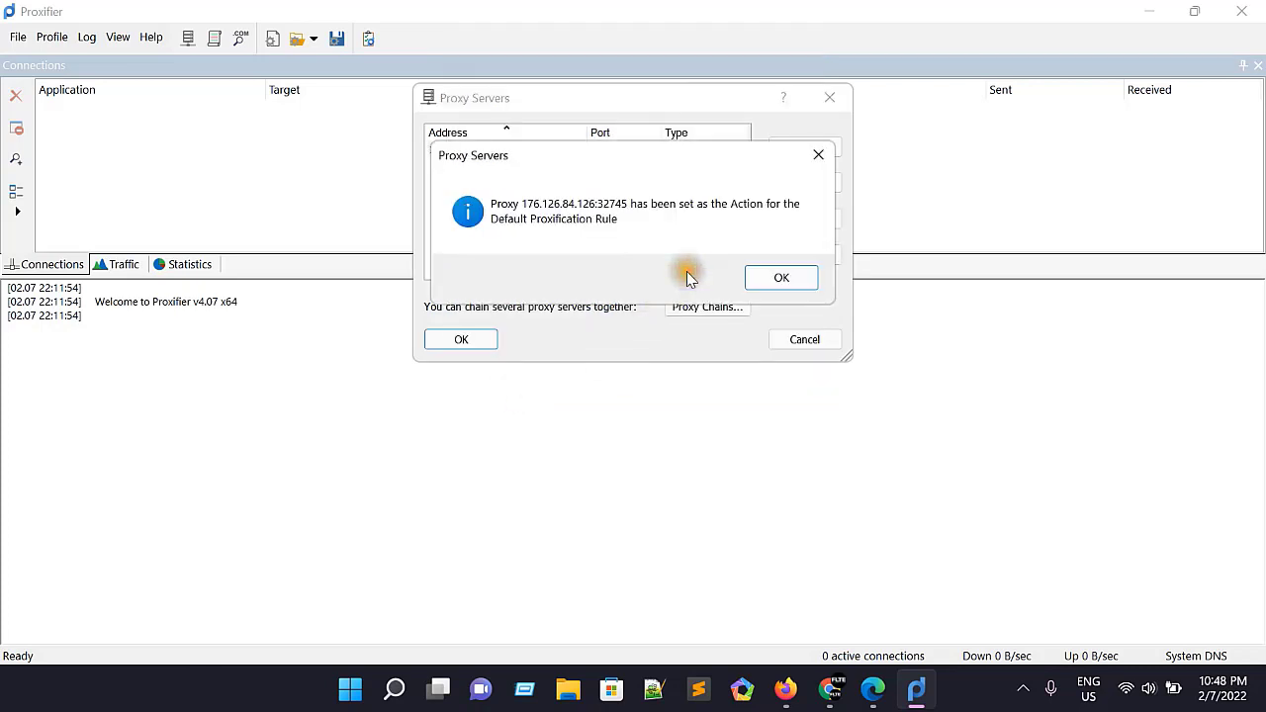
click(782, 276)
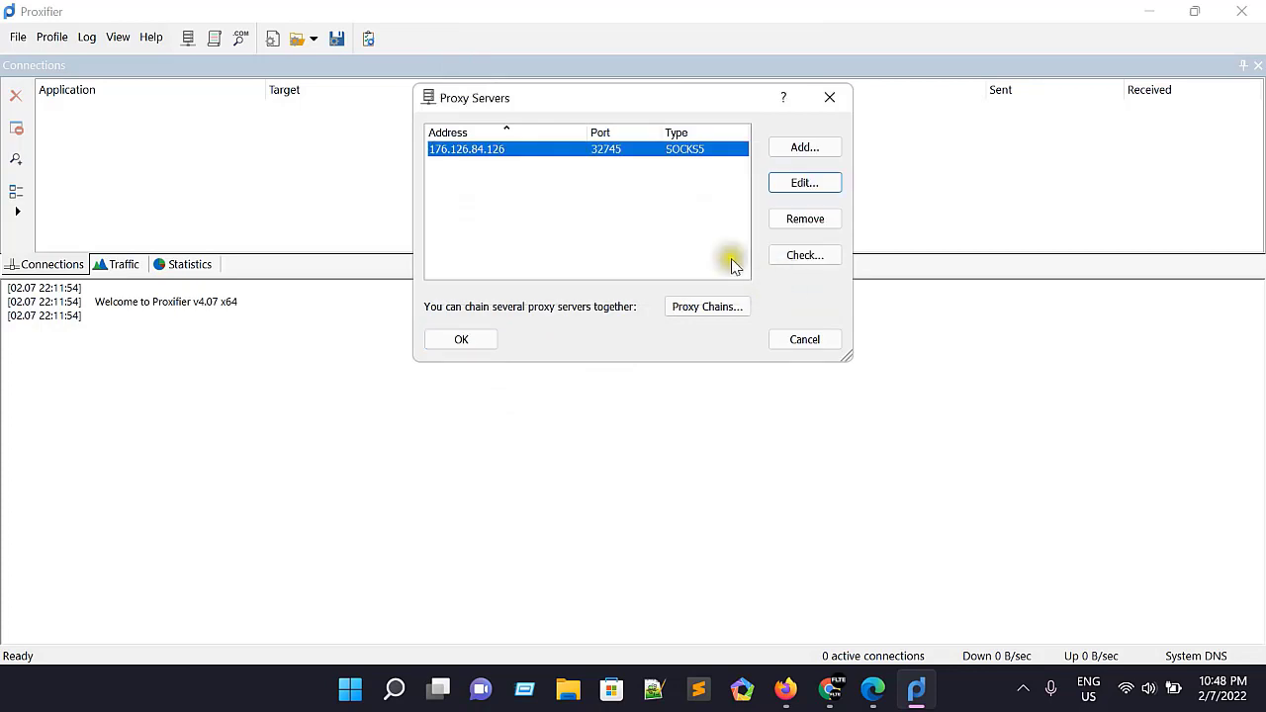
Step: Run the Proxy Checker on the 176.126.84.126 server and save the proxy server list
click(705, 172)
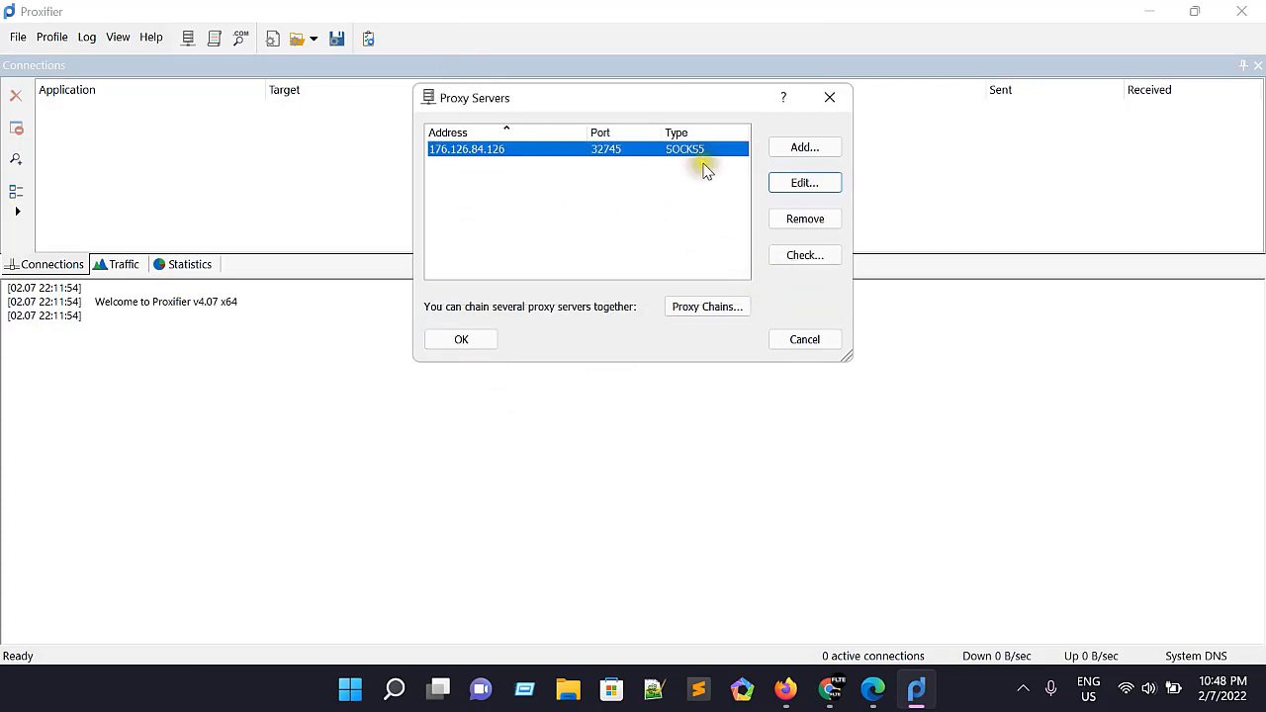
click(460, 346)
click(515, 340)
click(799, 255)
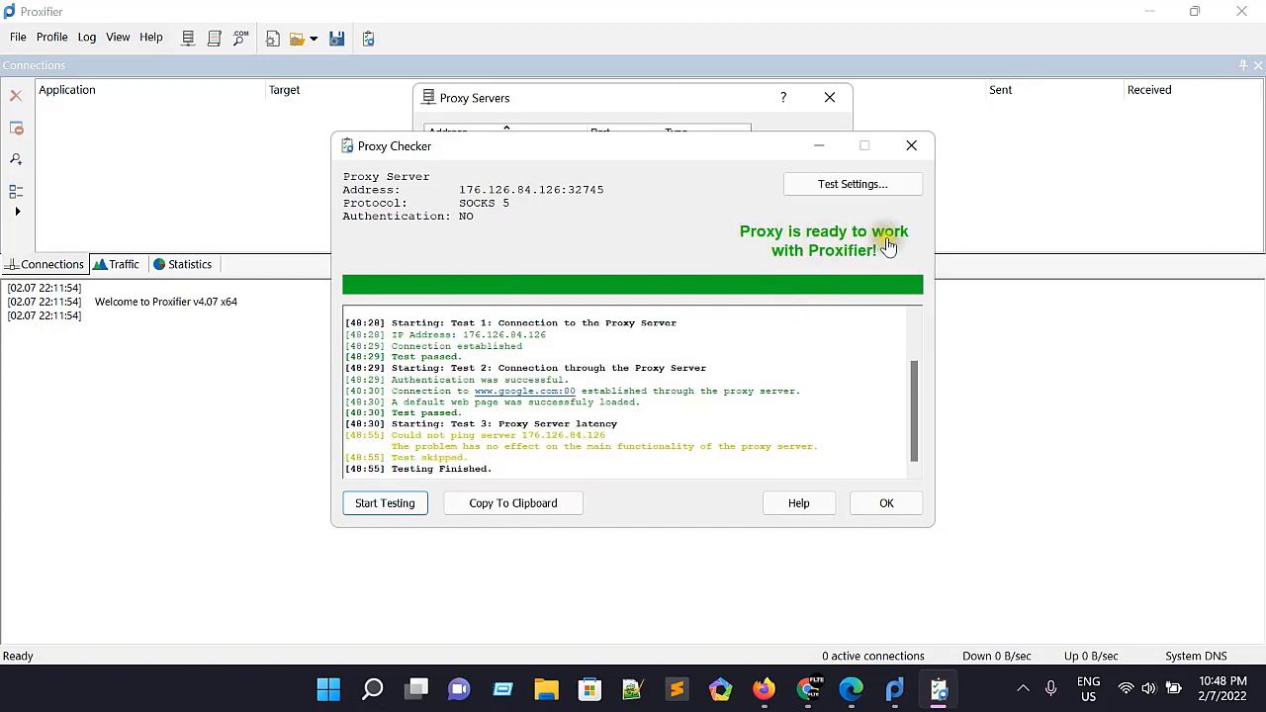
click(886, 502)
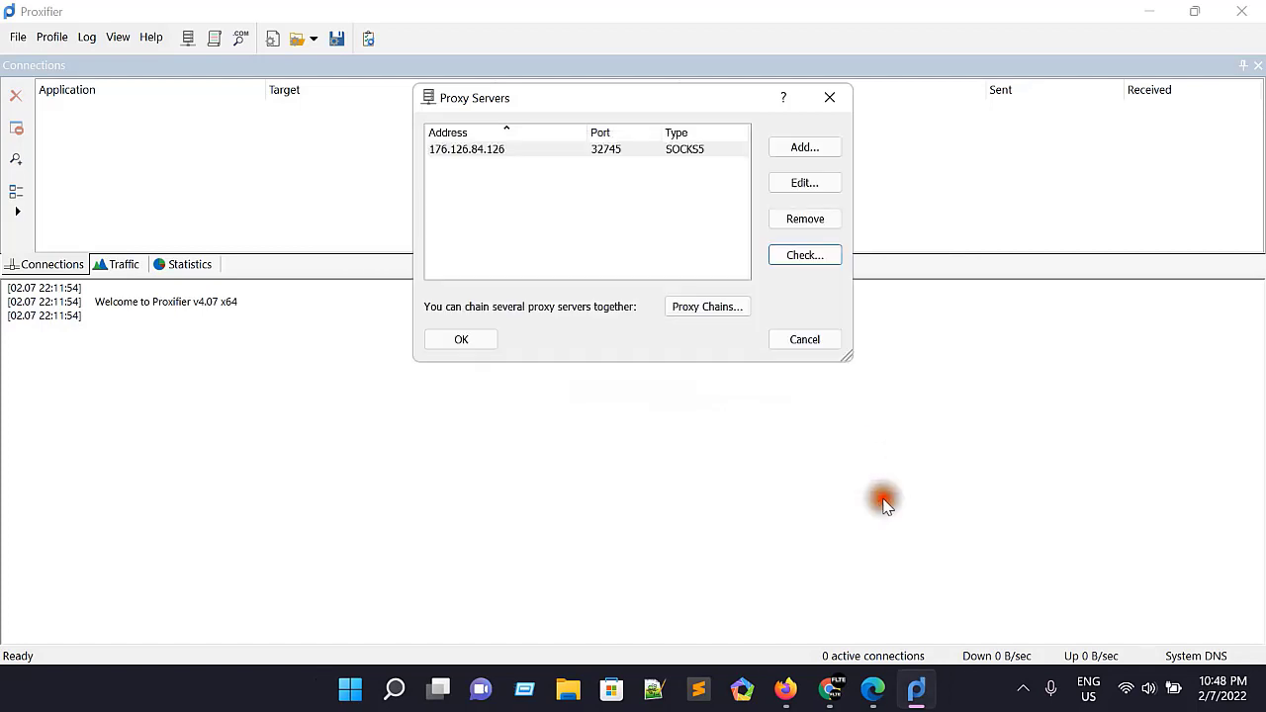
click(475, 345)
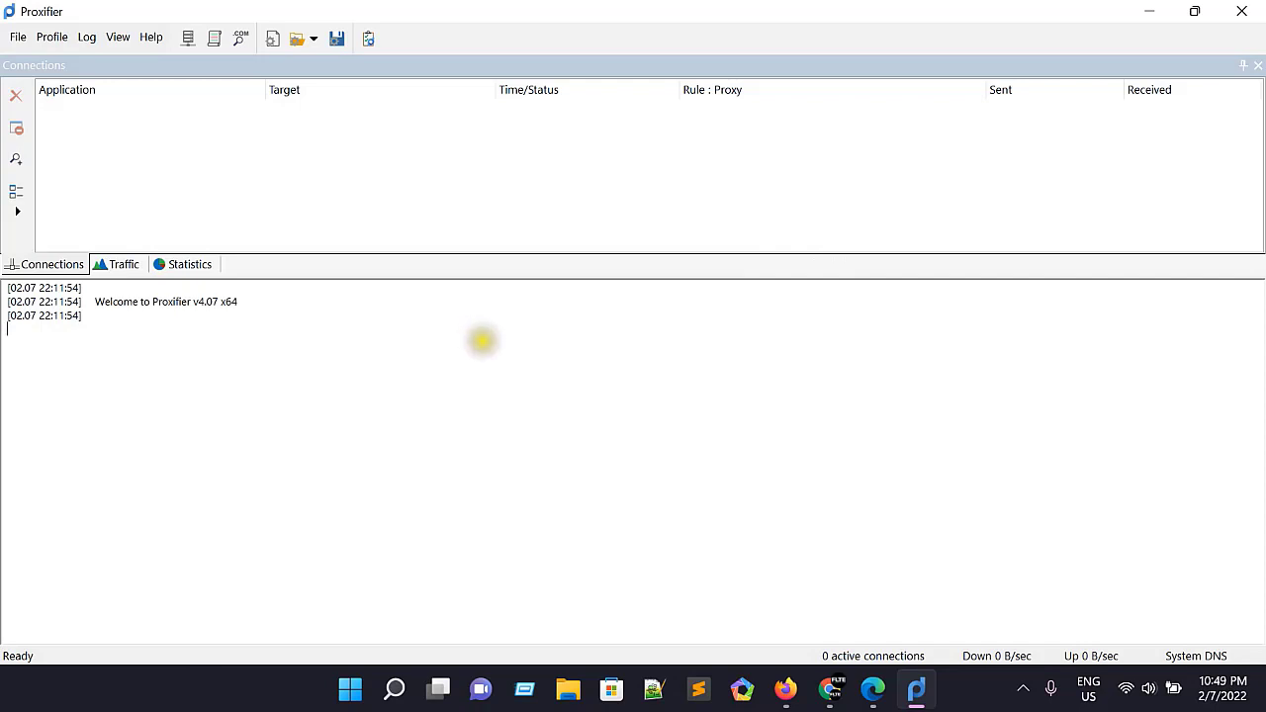
Step: Set the action of the Localhost proxification rule to Proxy SOCKS5 176.126.84.126
click(211, 41)
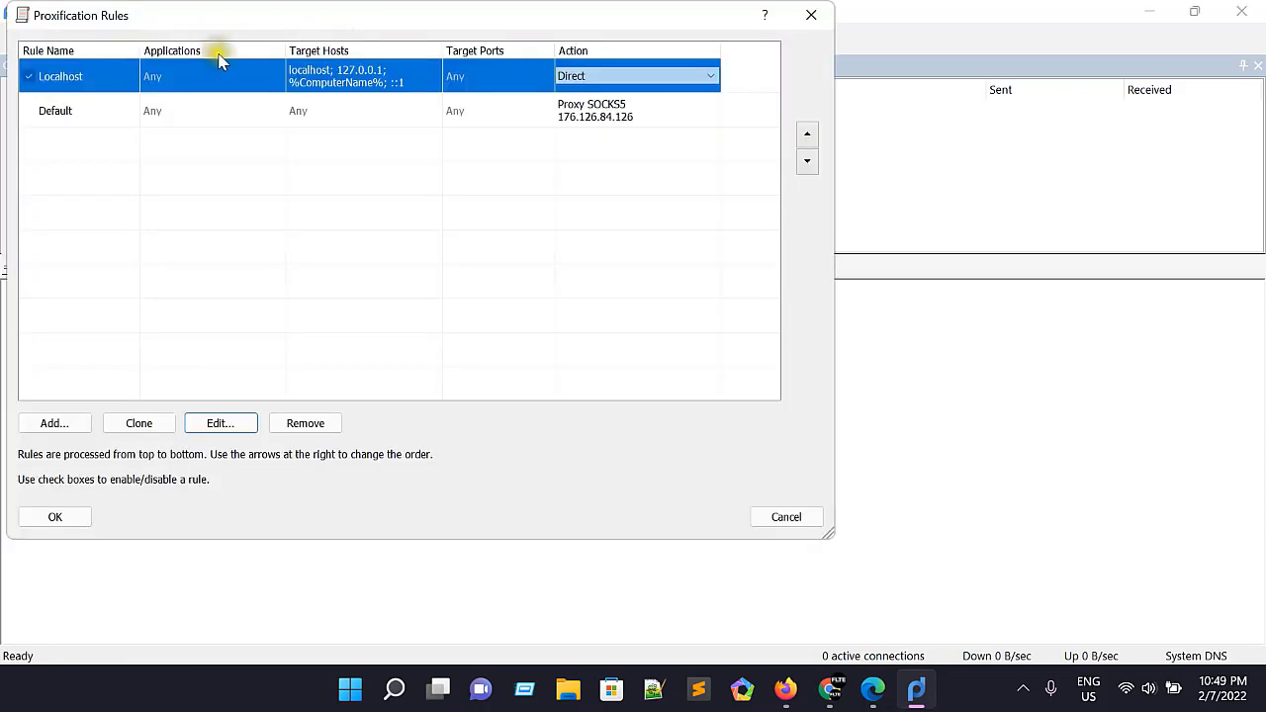
drag(601, 22, 683, 30)
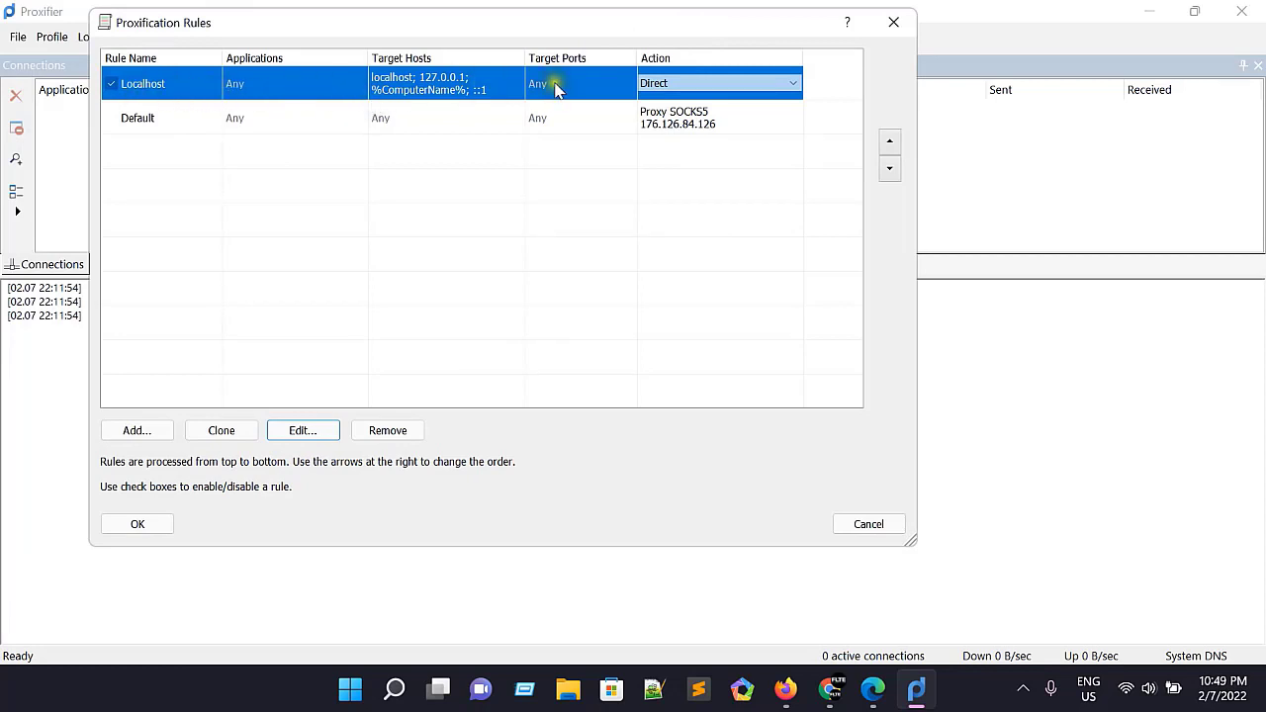
click(748, 84)
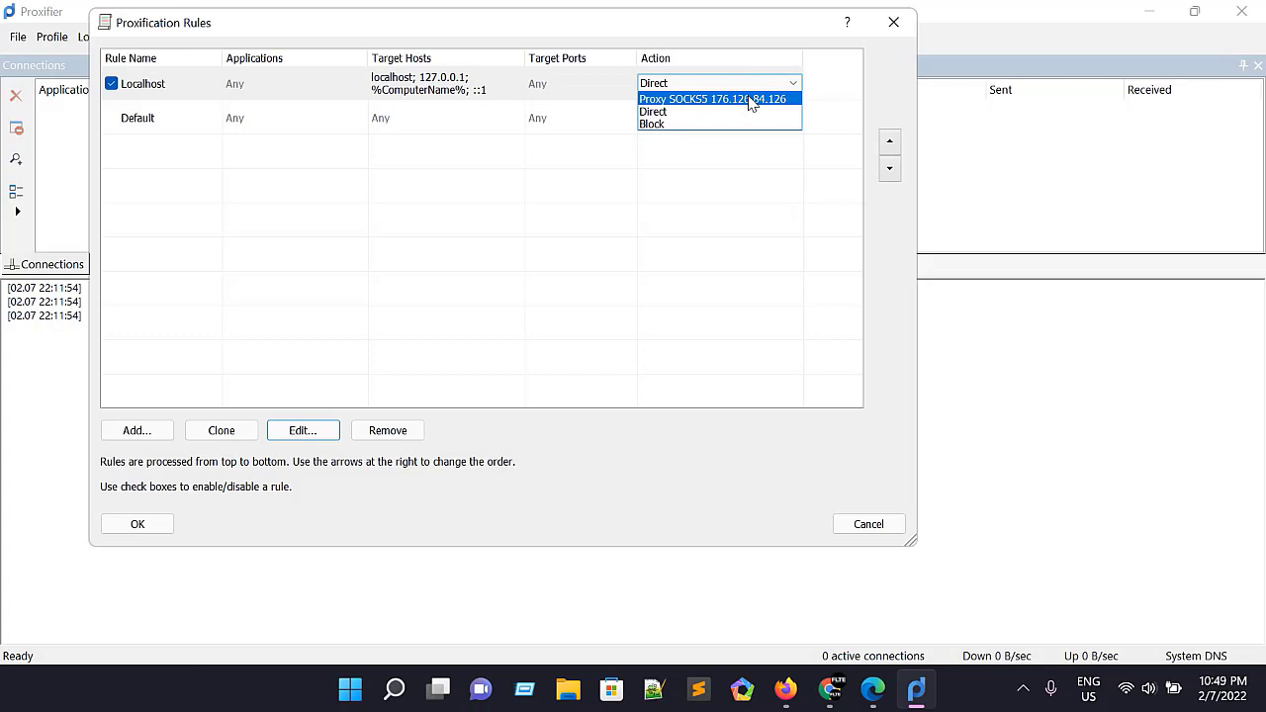
click(750, 100)
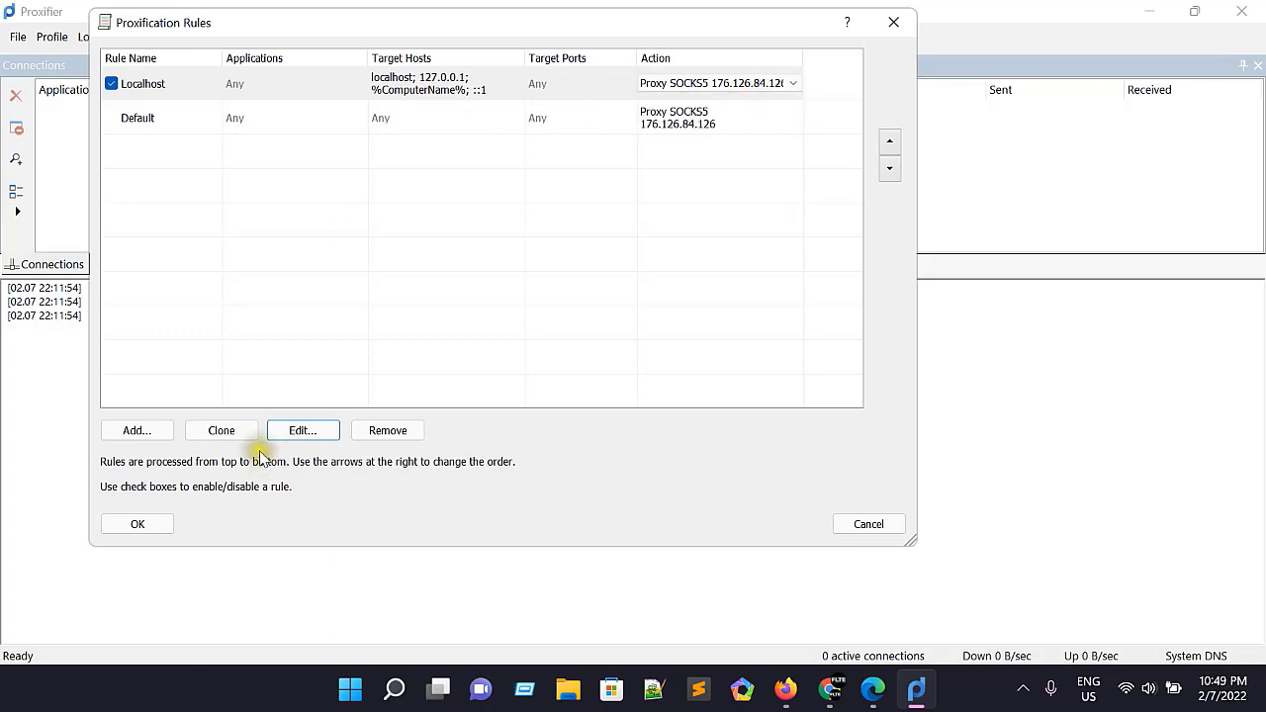
Step: Apply the edited proxification rules
click(137, 524)
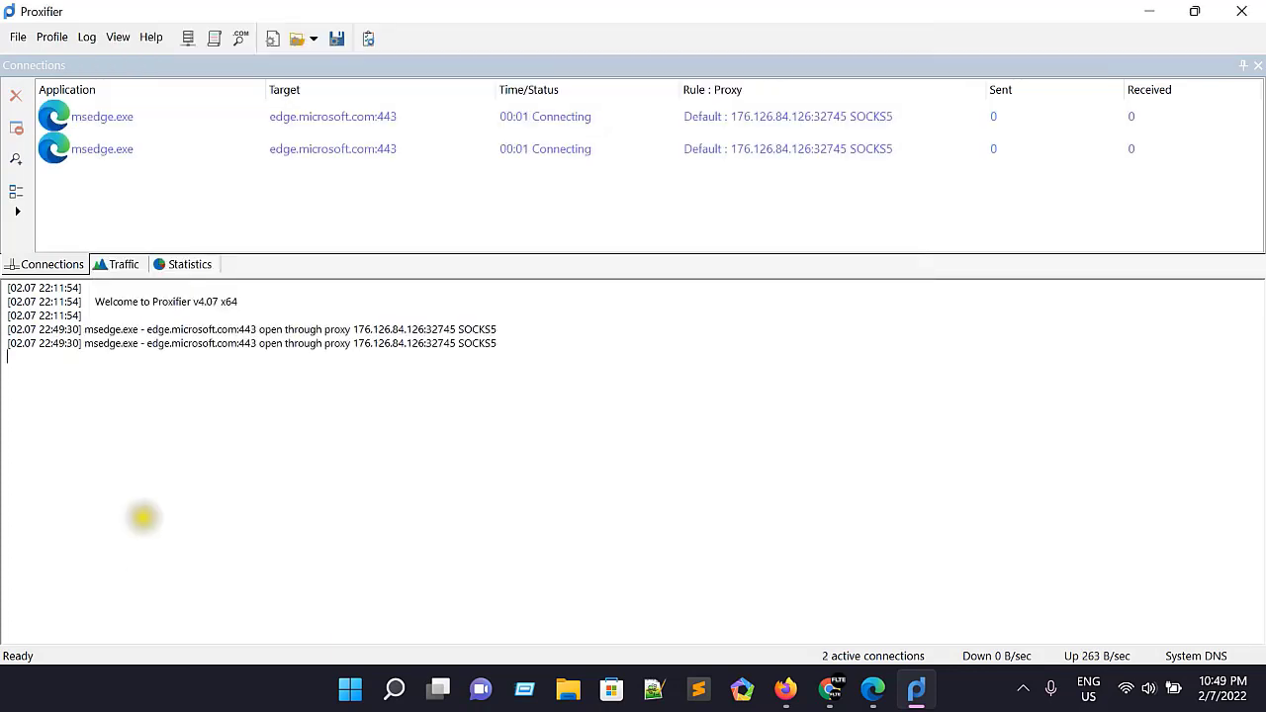
click(541, 429)
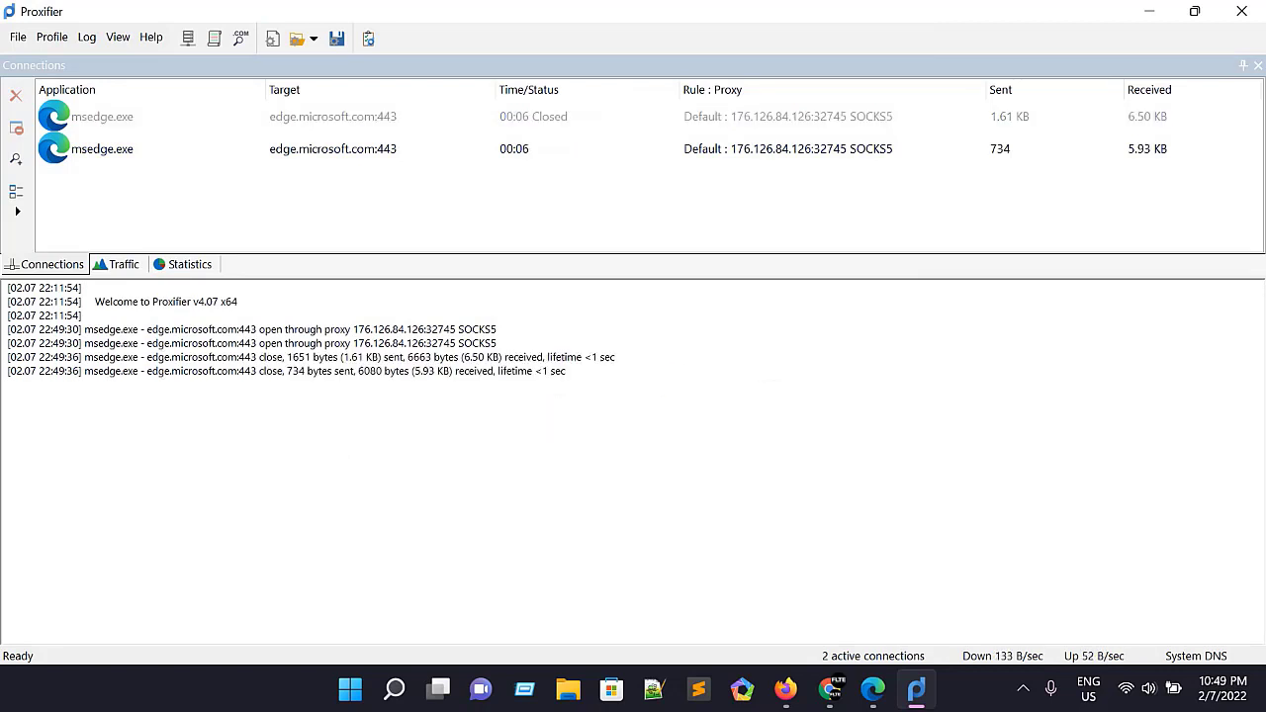
Step: Switch to Microsoft Edge and check the current public IP address with the Show my IP extension
click(874, 689)
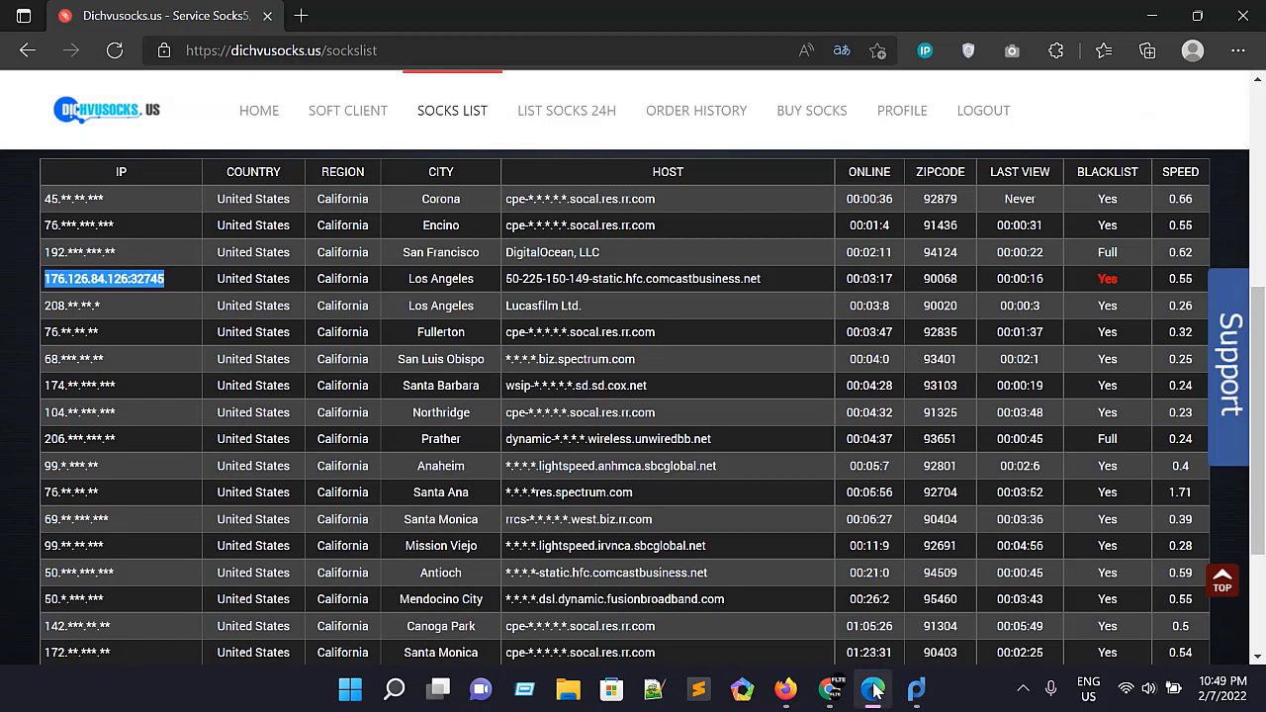
click(924, 51)
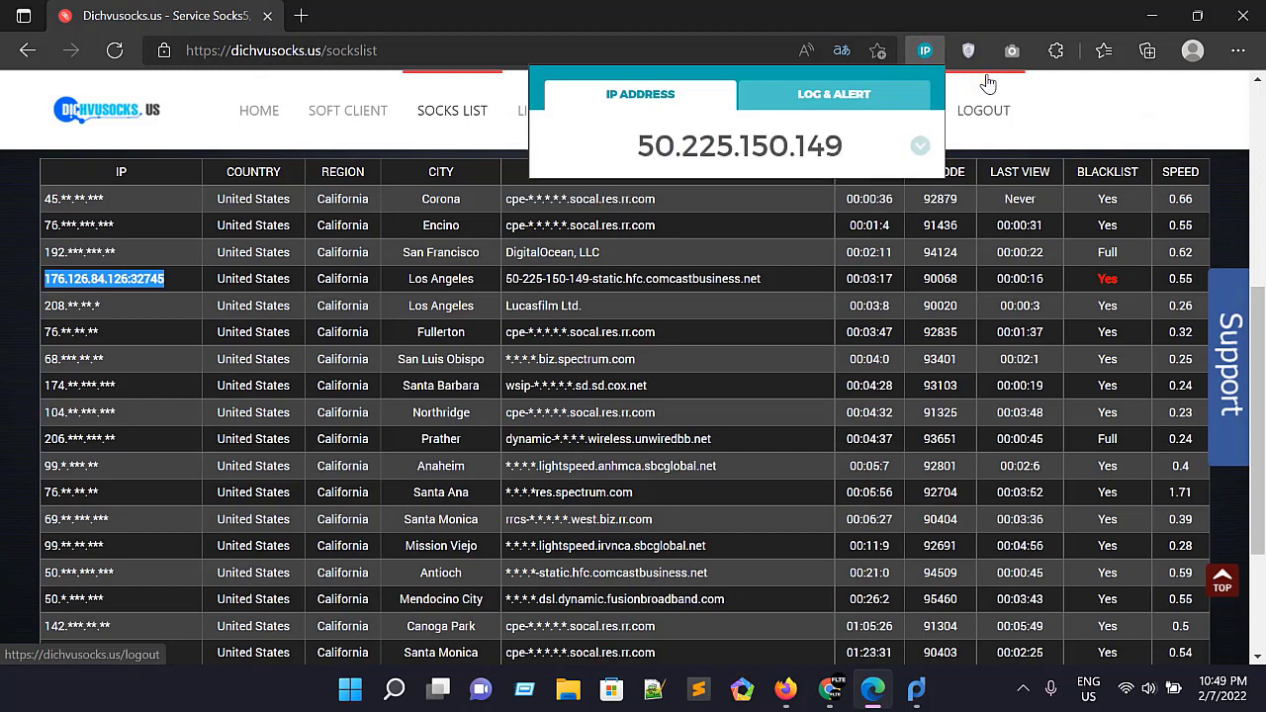
click(857, 154)
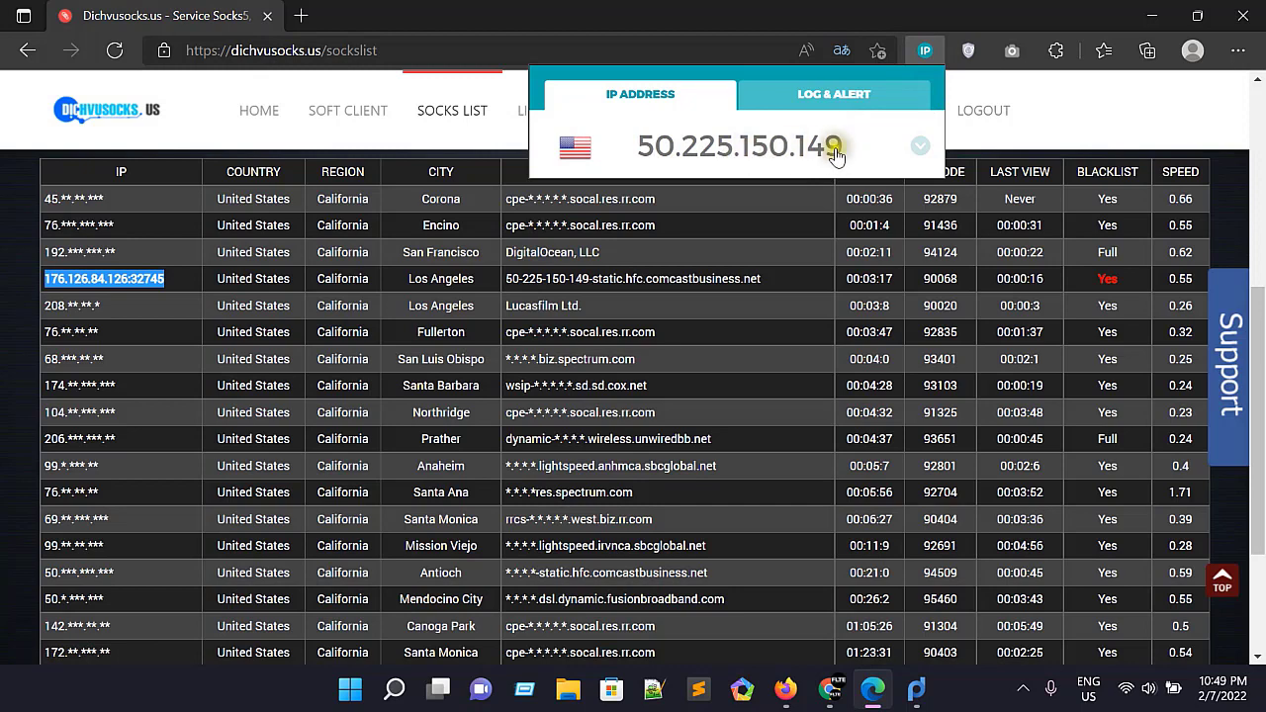
click(1155, 17)
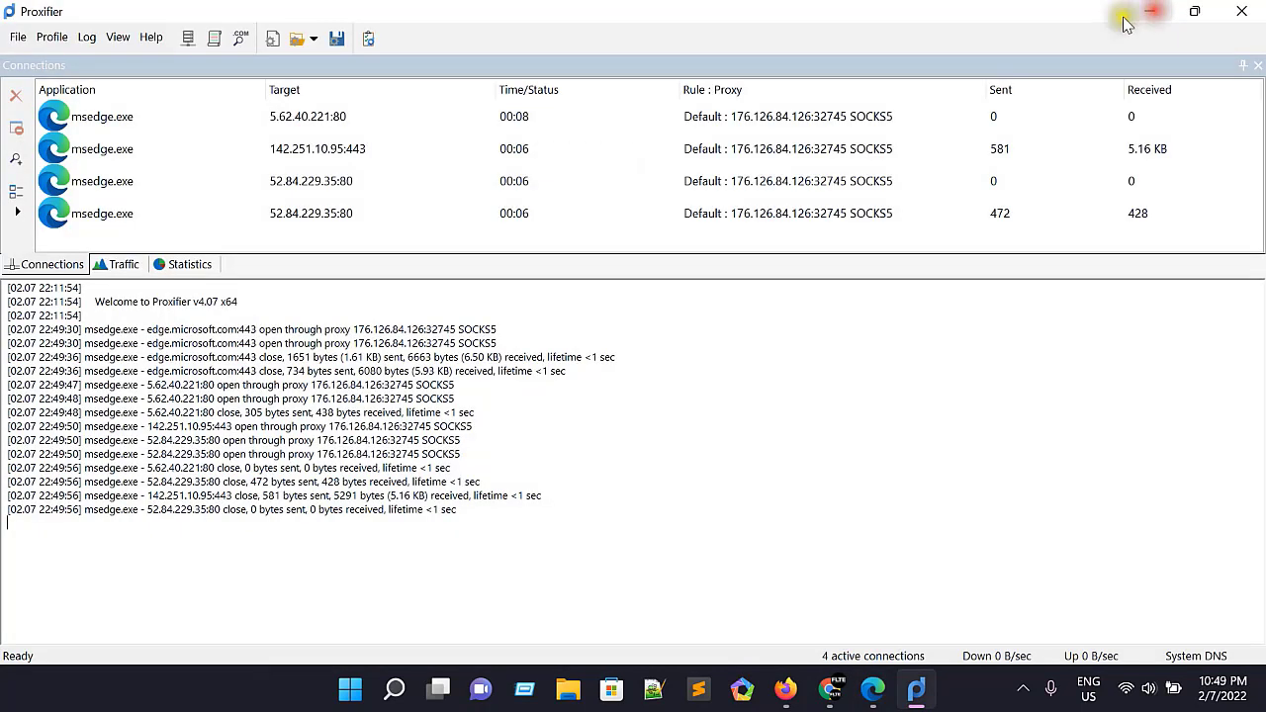
Step: Switch to Google Chrome and check its public IP address with the IP extension
click(830, 689)
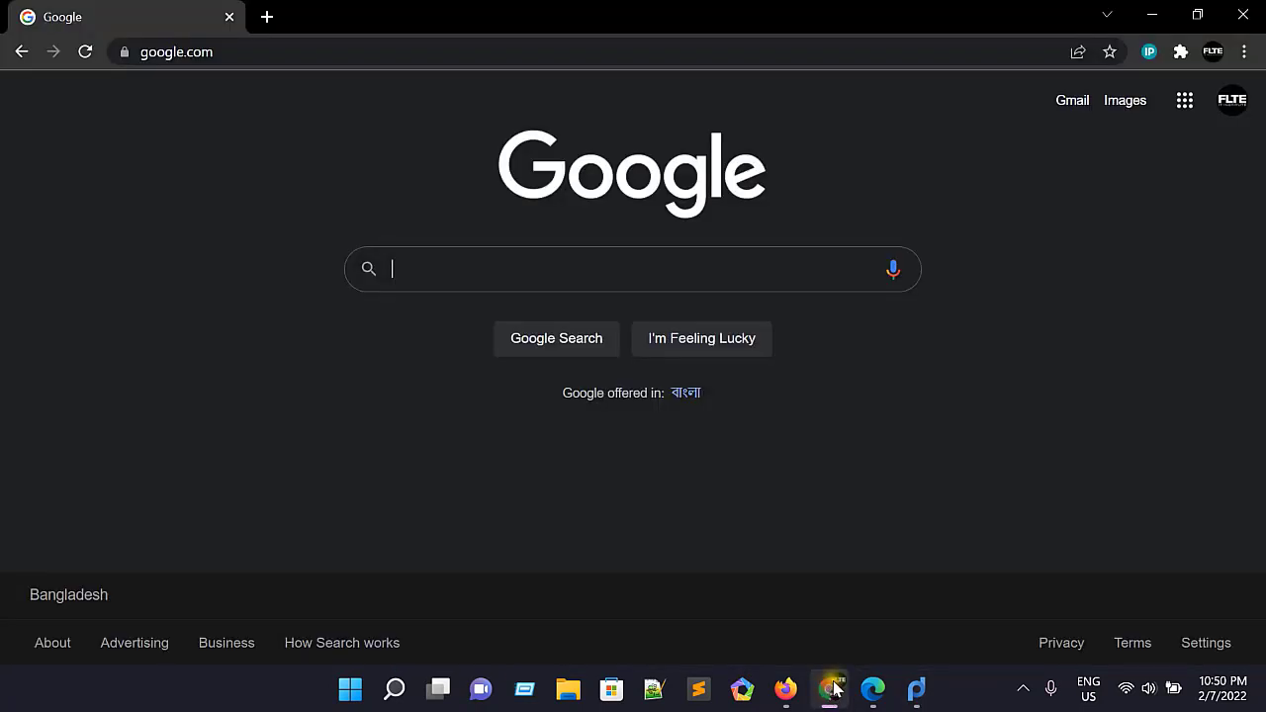
click(1147, 51)
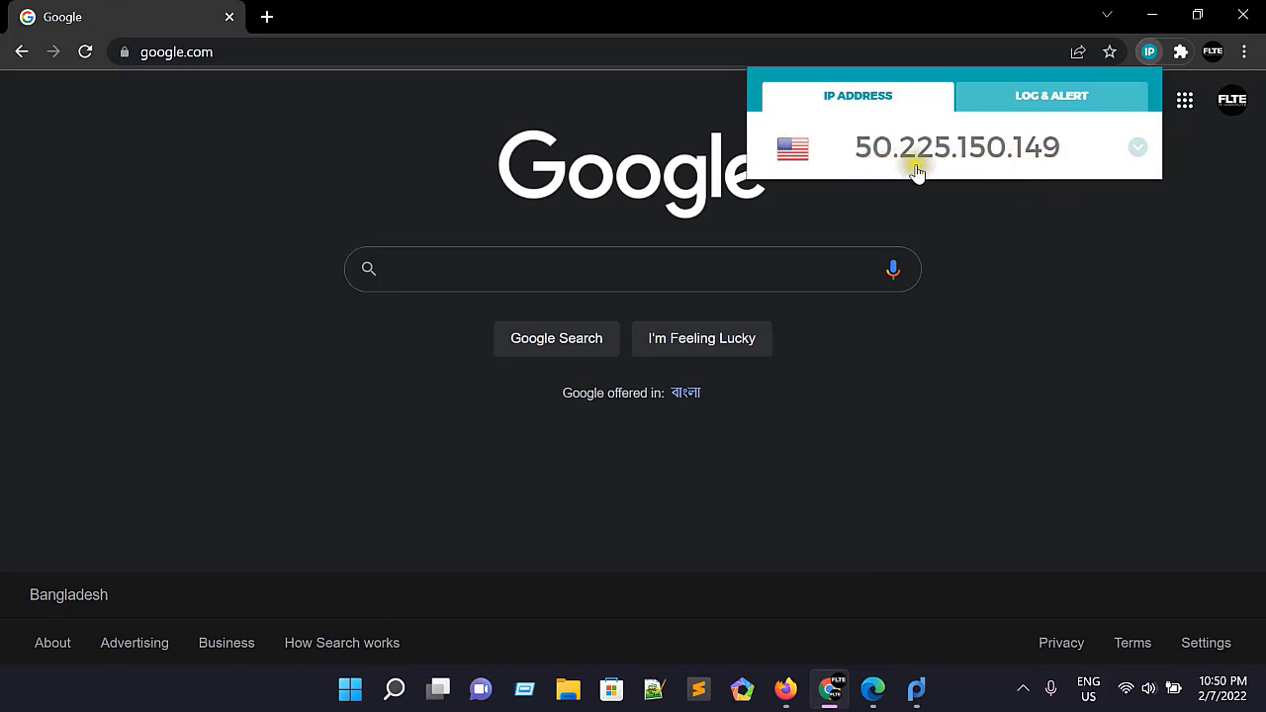
click(1091, 267)
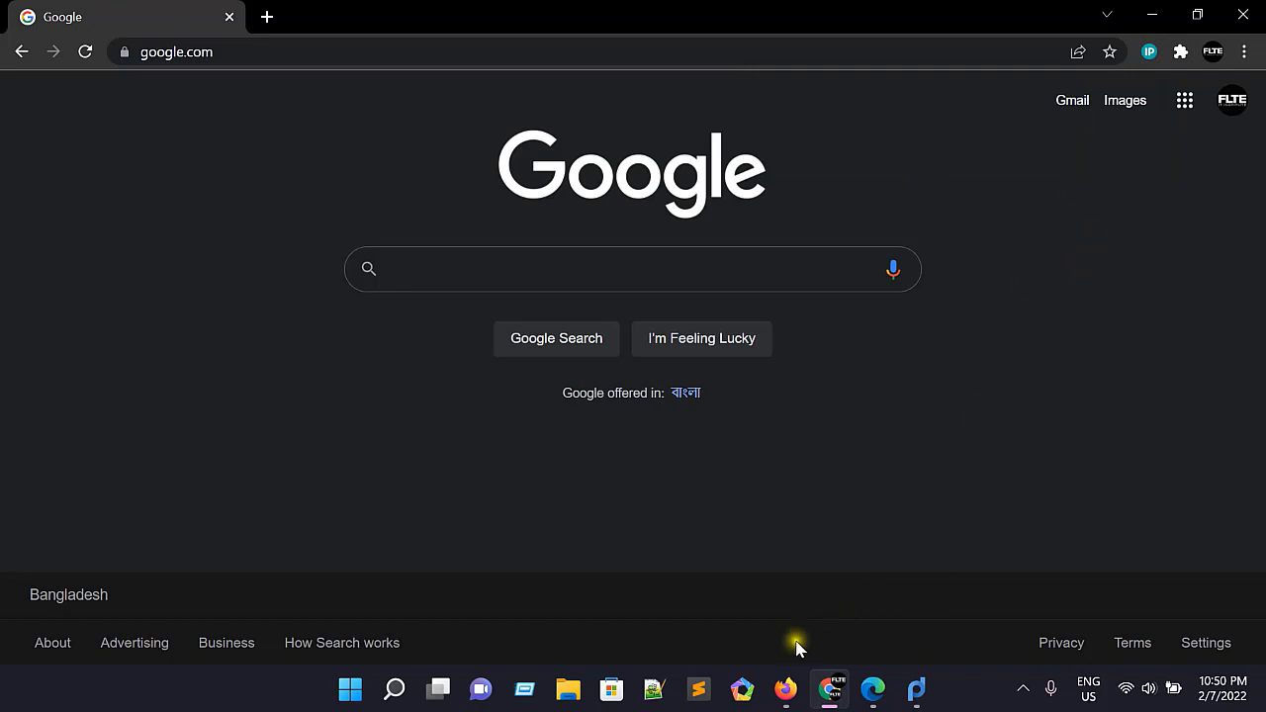
Step: Switch to Firefox, open ip8.com and examine the IP address details, including country, city and postal code
click(785, 688)
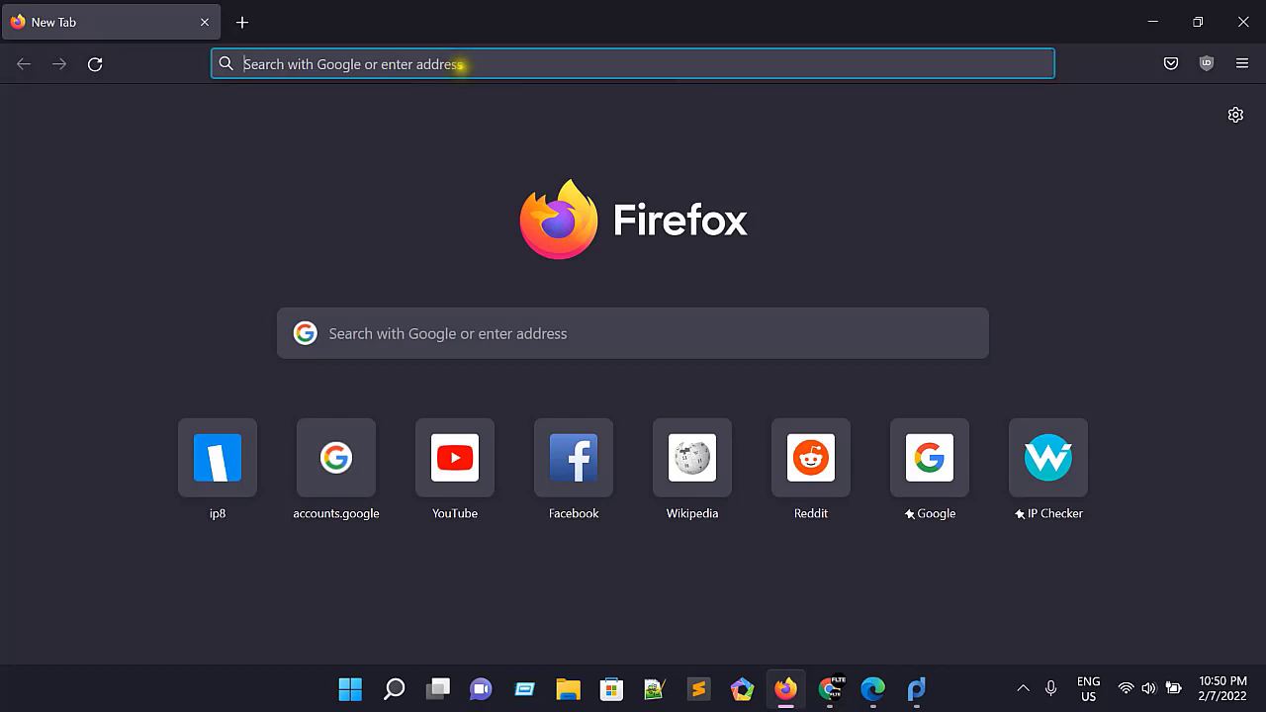
click(460, 65)
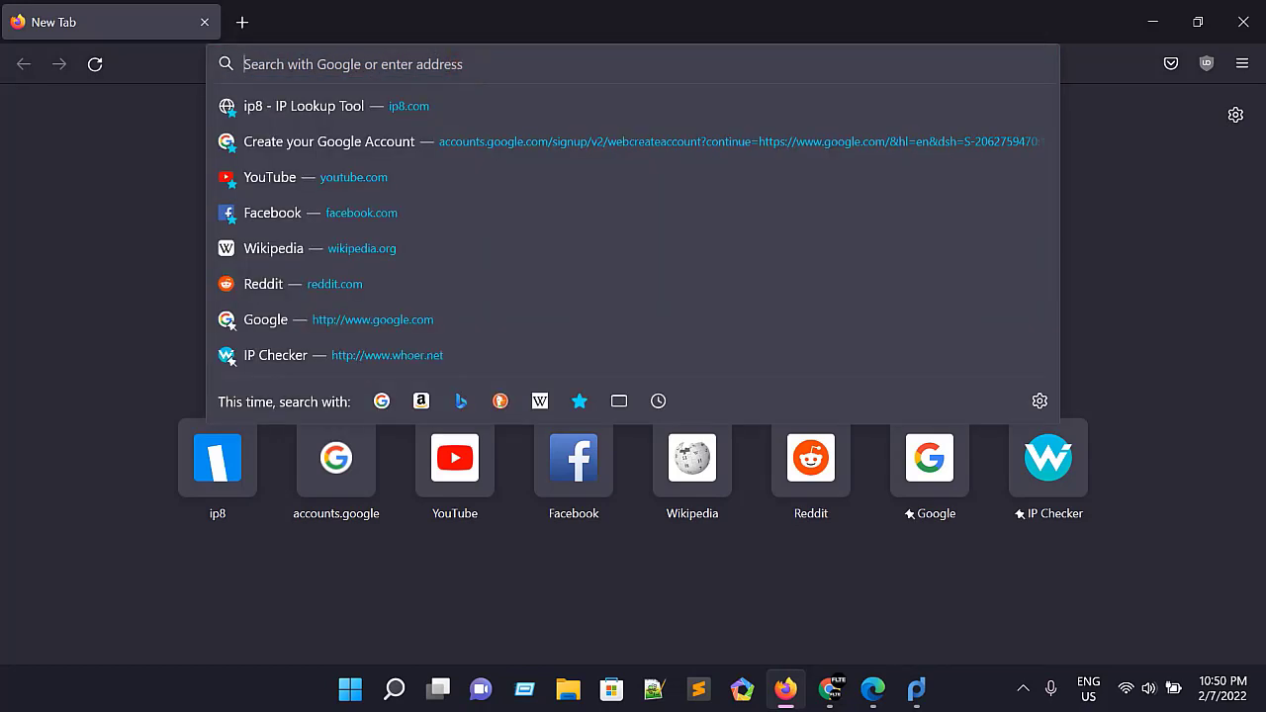
text(ip8.com)
key(Return)
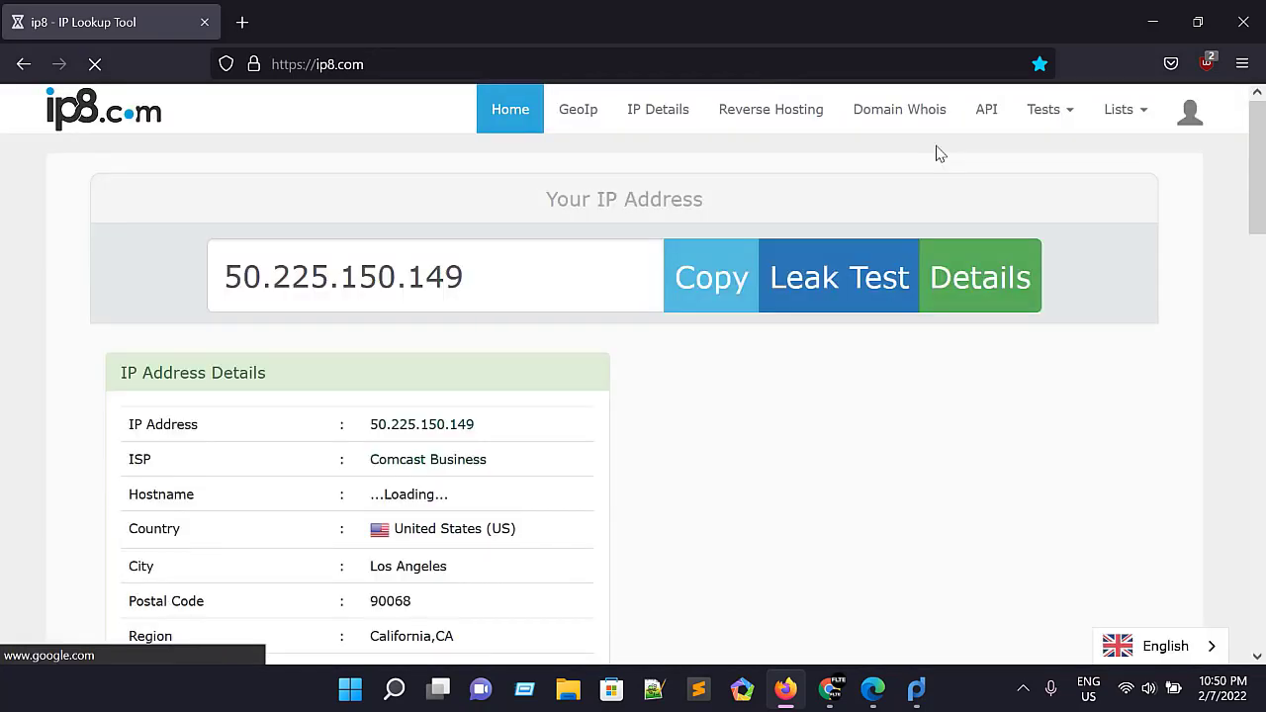
scroll(972, 217, down, 2)
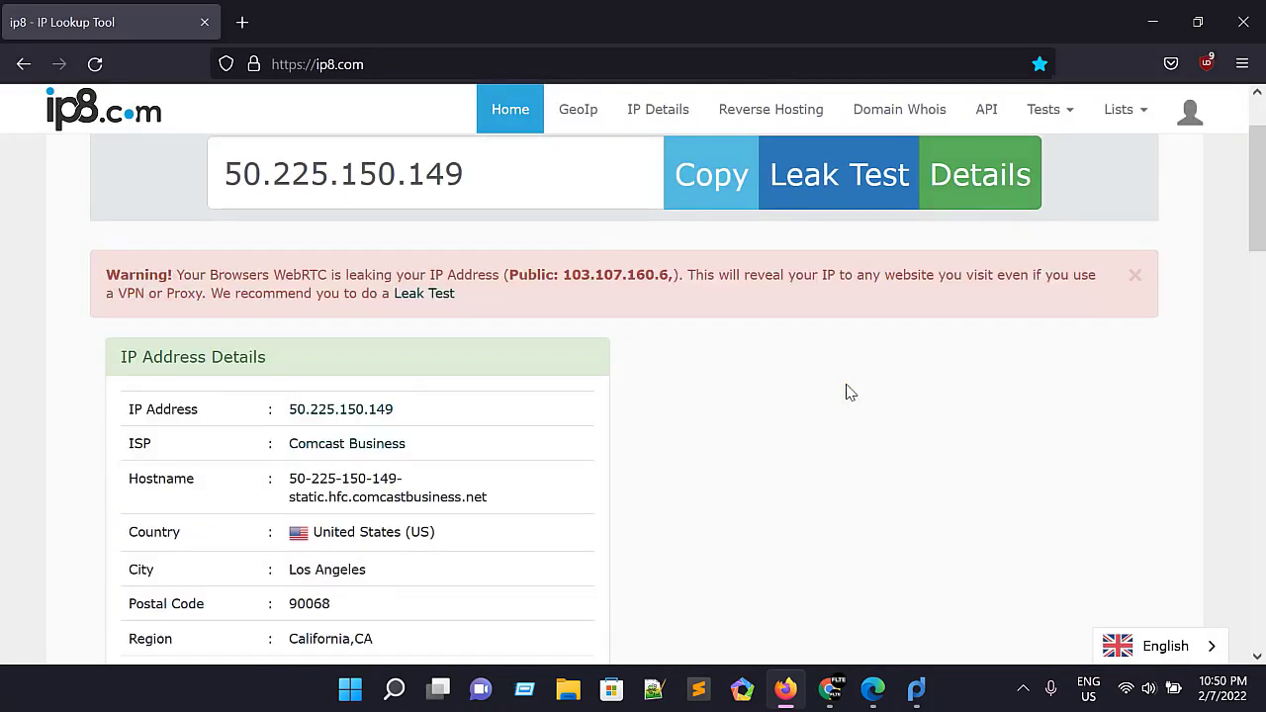
scroll(848, 387, down, 3)
scroll(836, 376, up, 2)
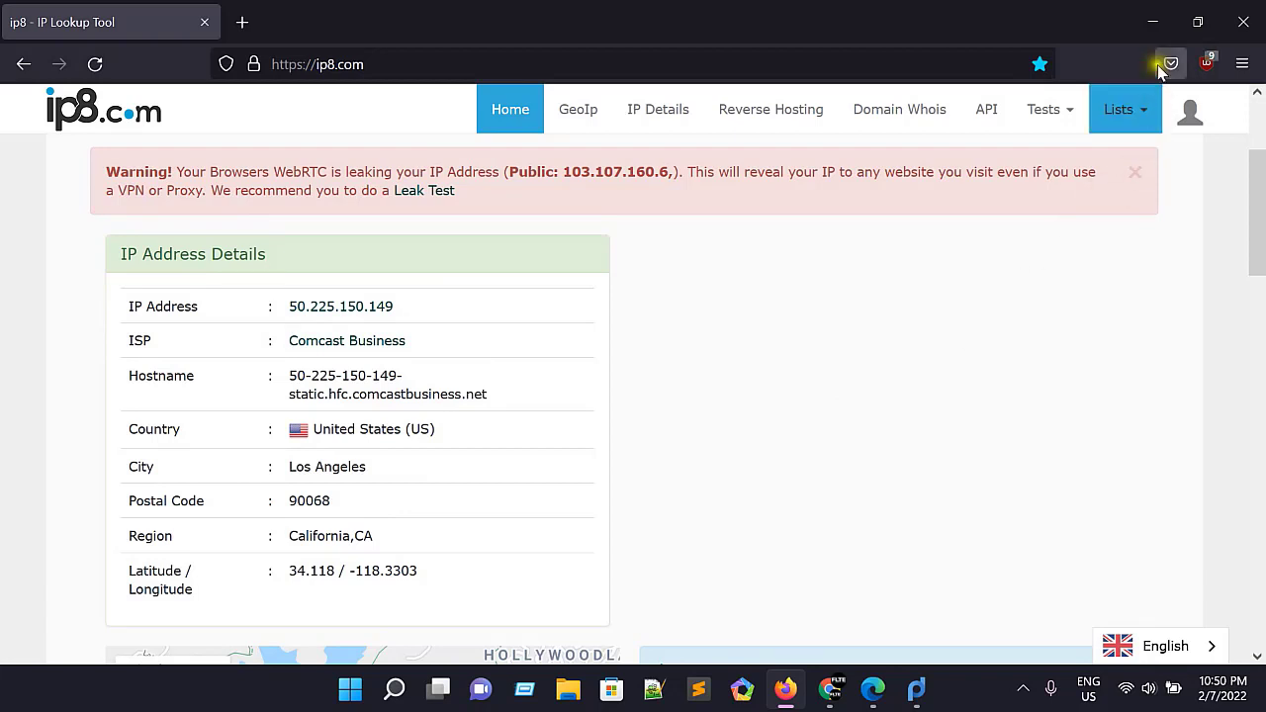
Step: Back in Proxifier, set the action of the Localhost proxification rule to Direct
click(1154, 22)
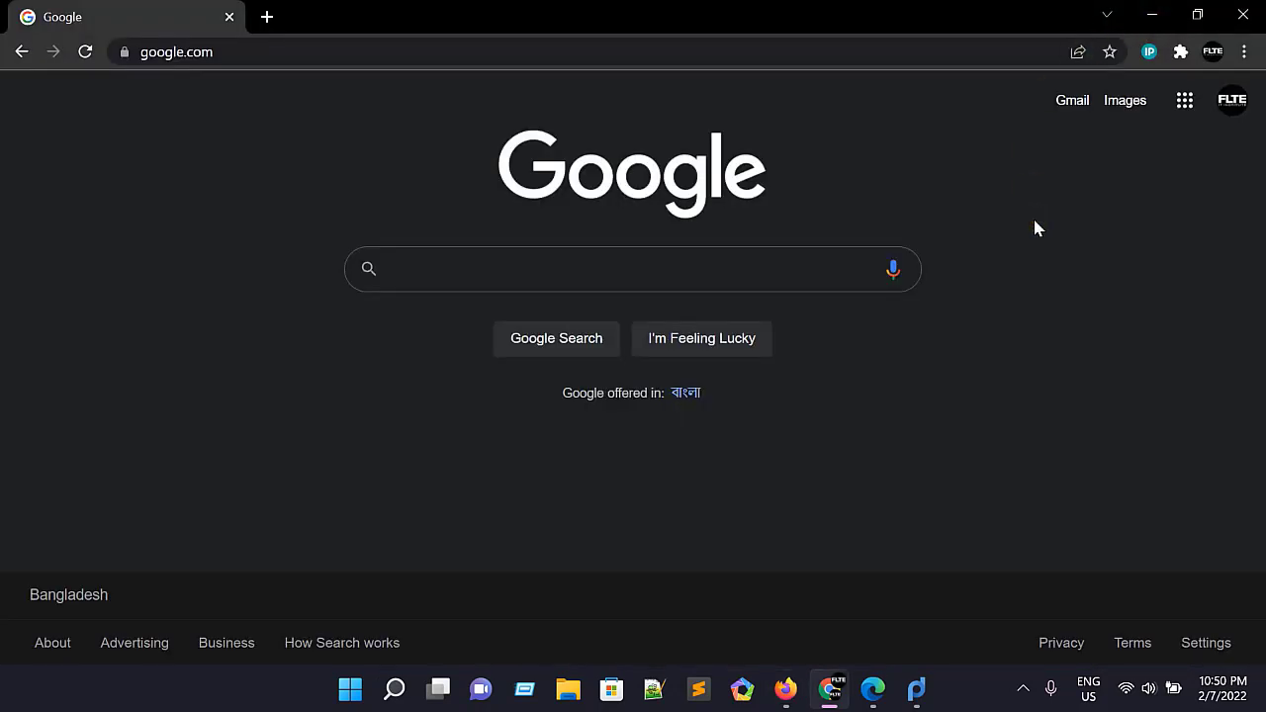
click(1152, 16)
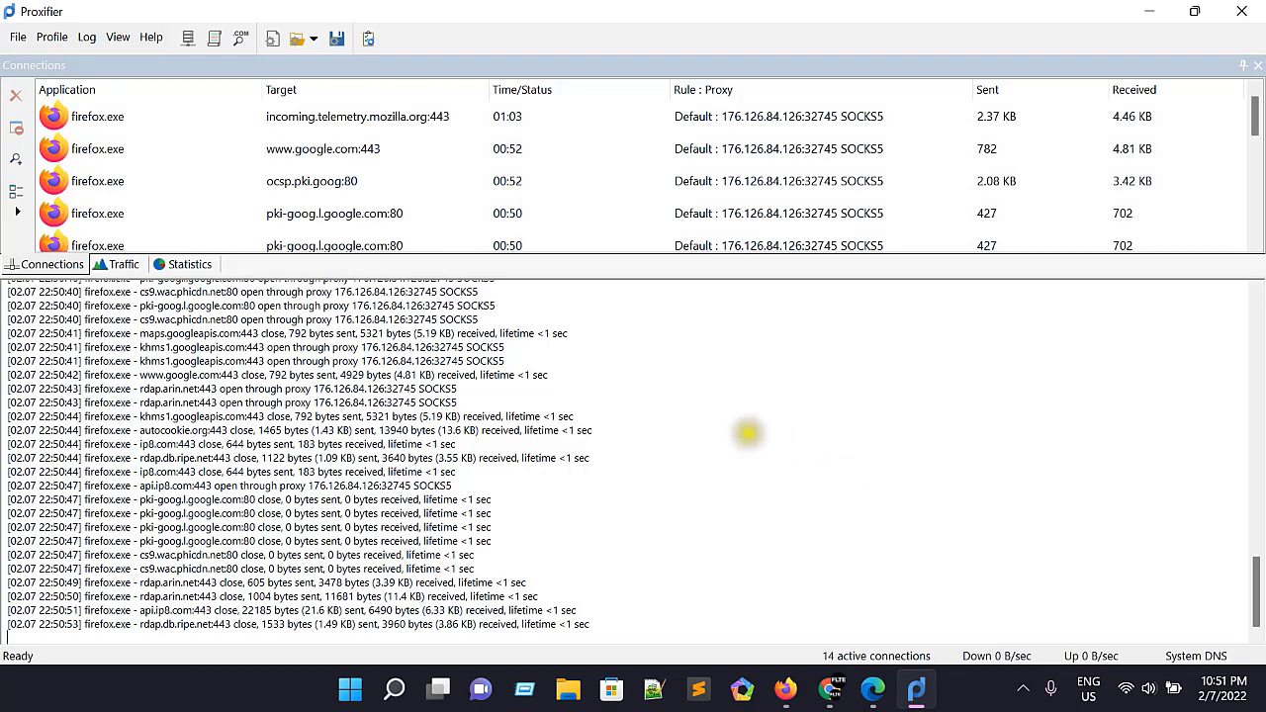
click(216, 39)
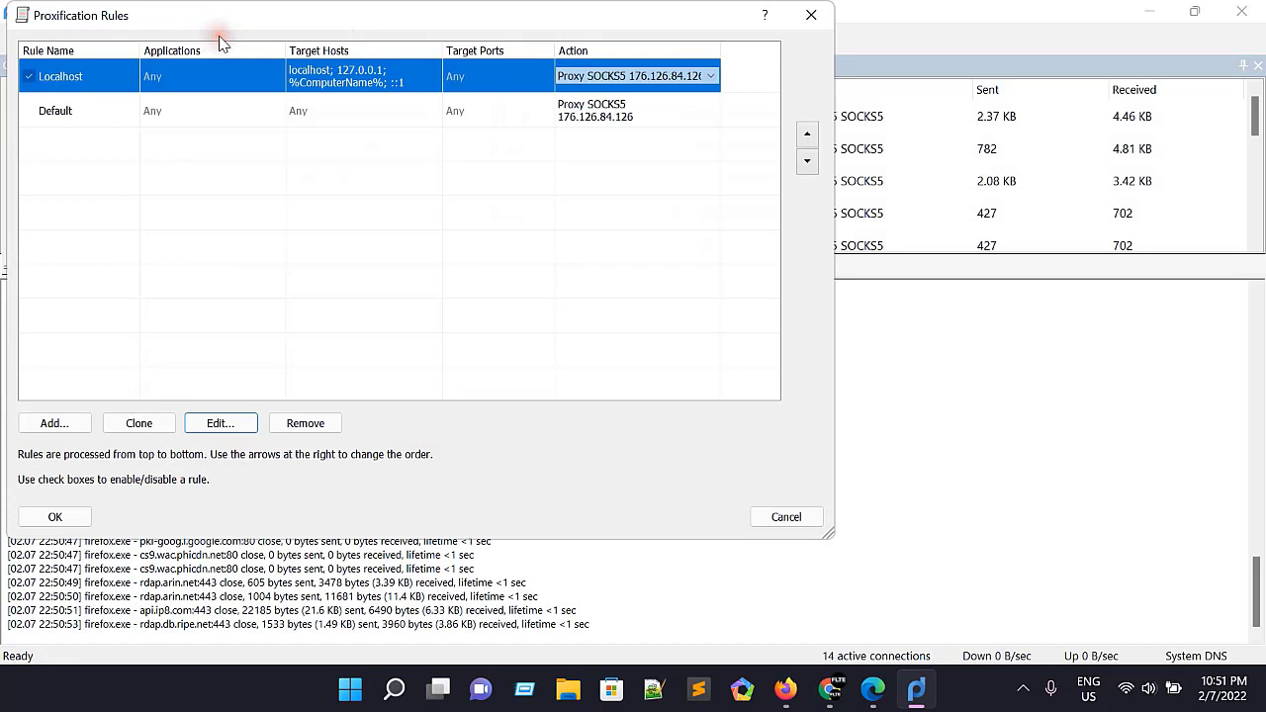
click(628, 75)
click(583, 103)
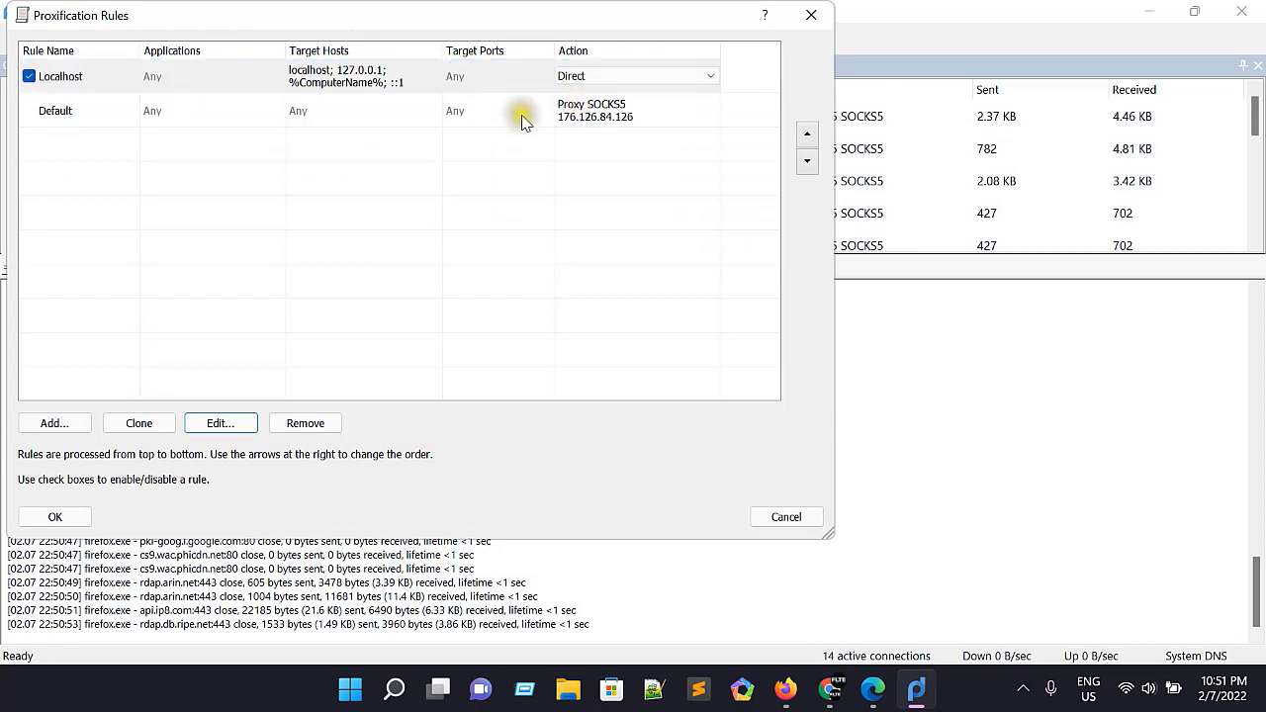
Step: Add a new proxification rule named Only Browser
click(54, 423)
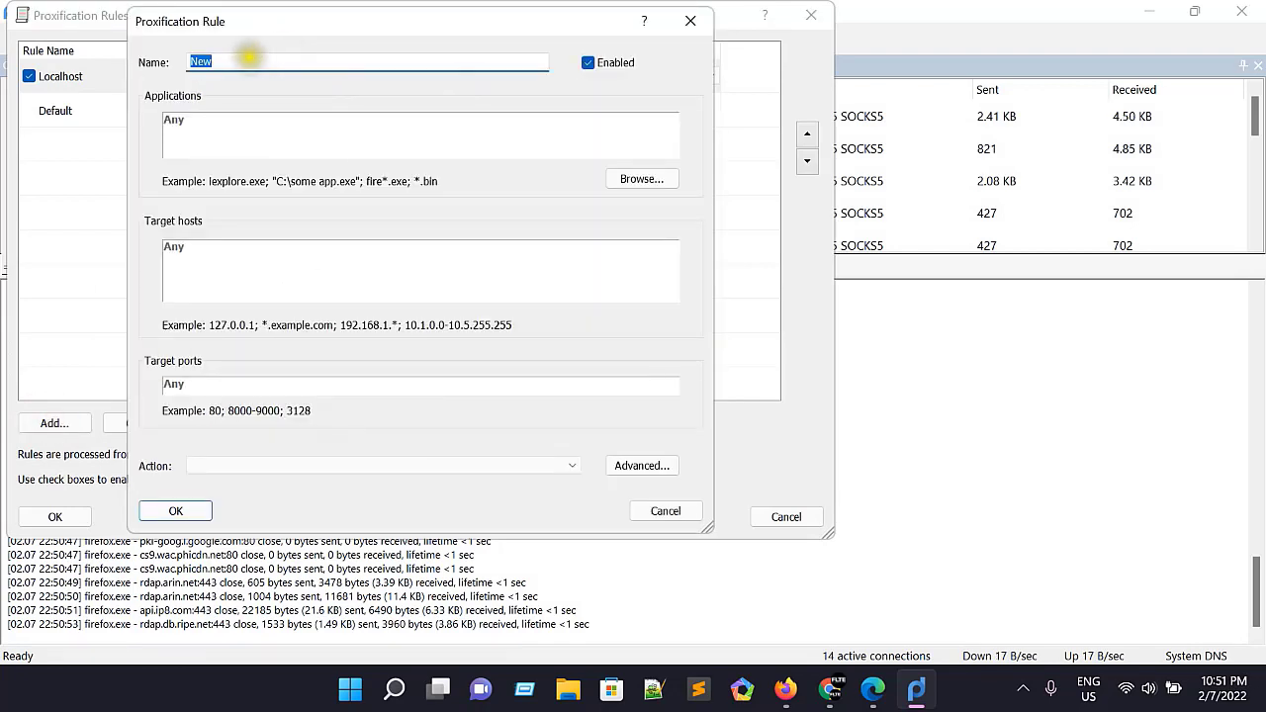
click(248, 58)
double_click(247, 57)
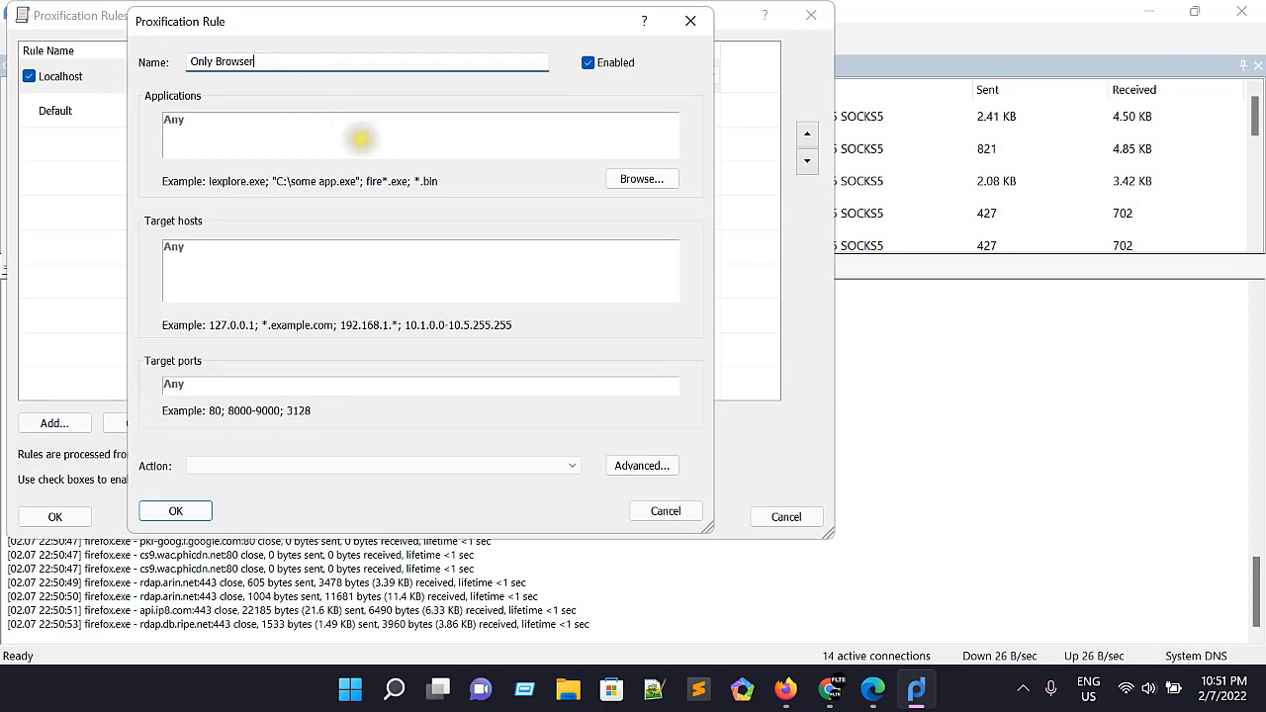
Step: Set the rule's application to firefox.exe from the Mozilla Firefox folder in Program Files on drive C
click(361, 135)
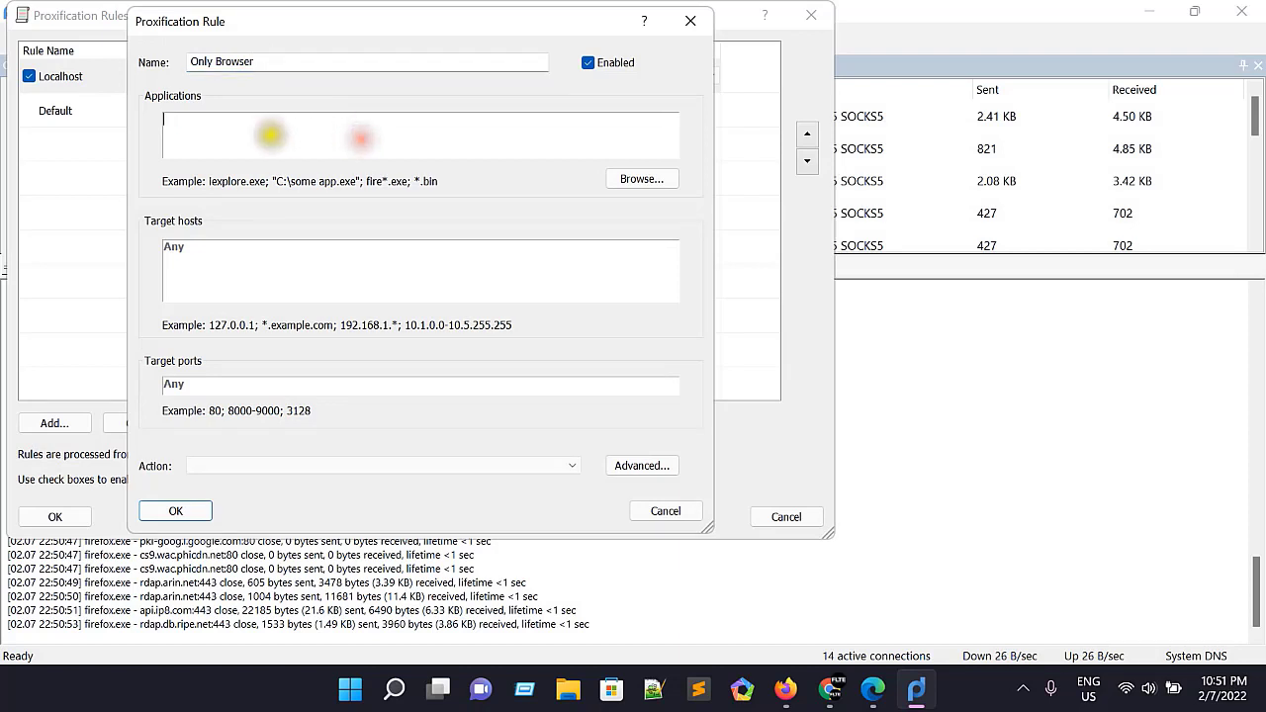
click(642, 179)
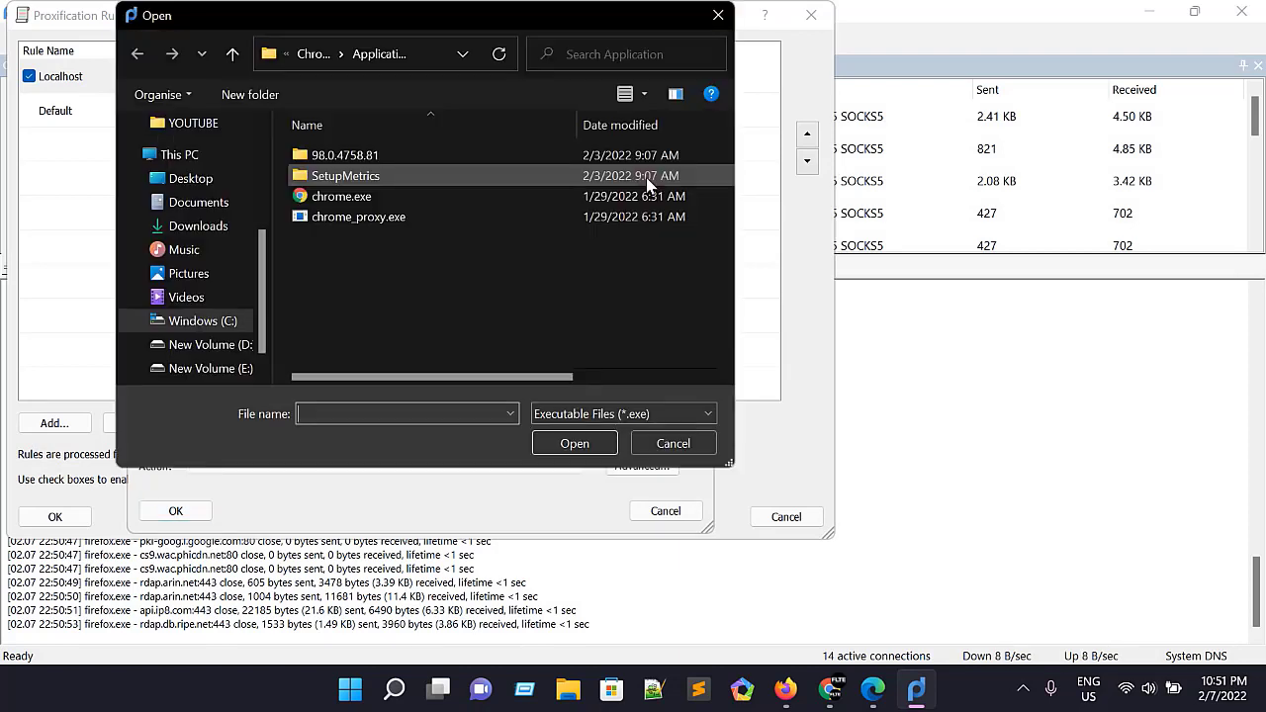
click(209, 322)
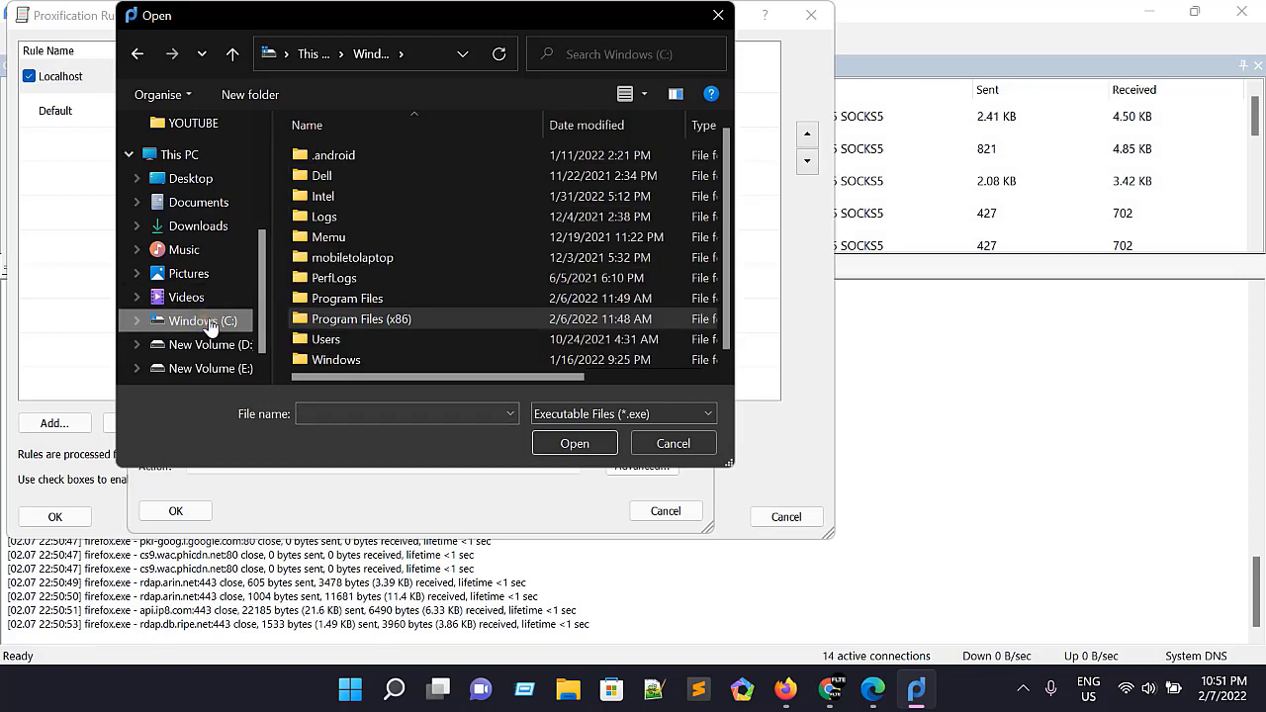
double_click(348, 300)
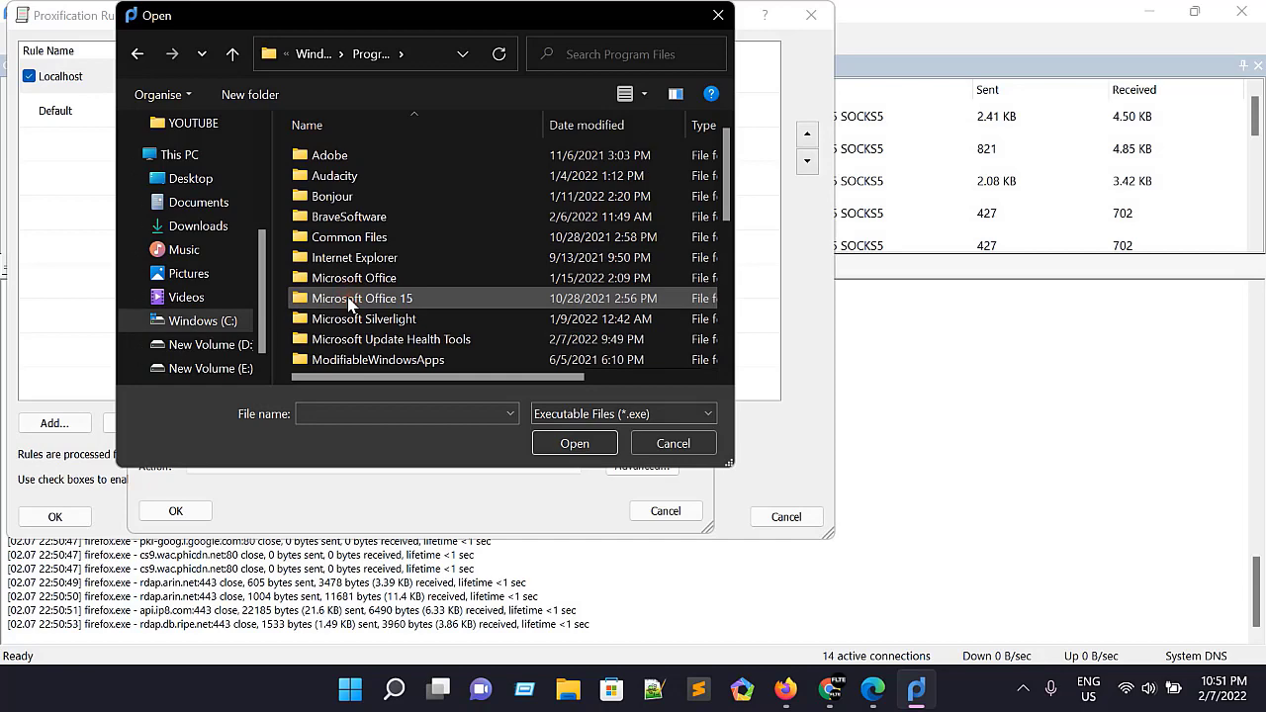
scroll(348, 304, down, 1)
scroll(348, 304, down, 1)
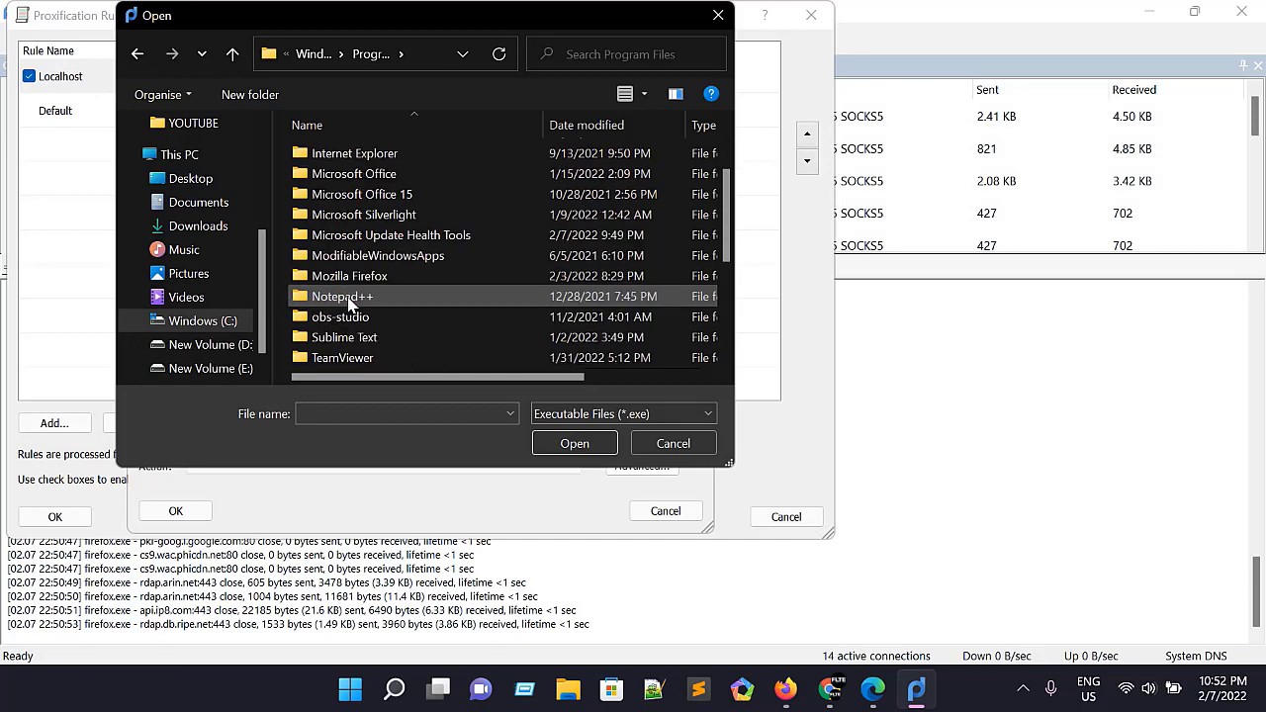
double_click(347, 276)
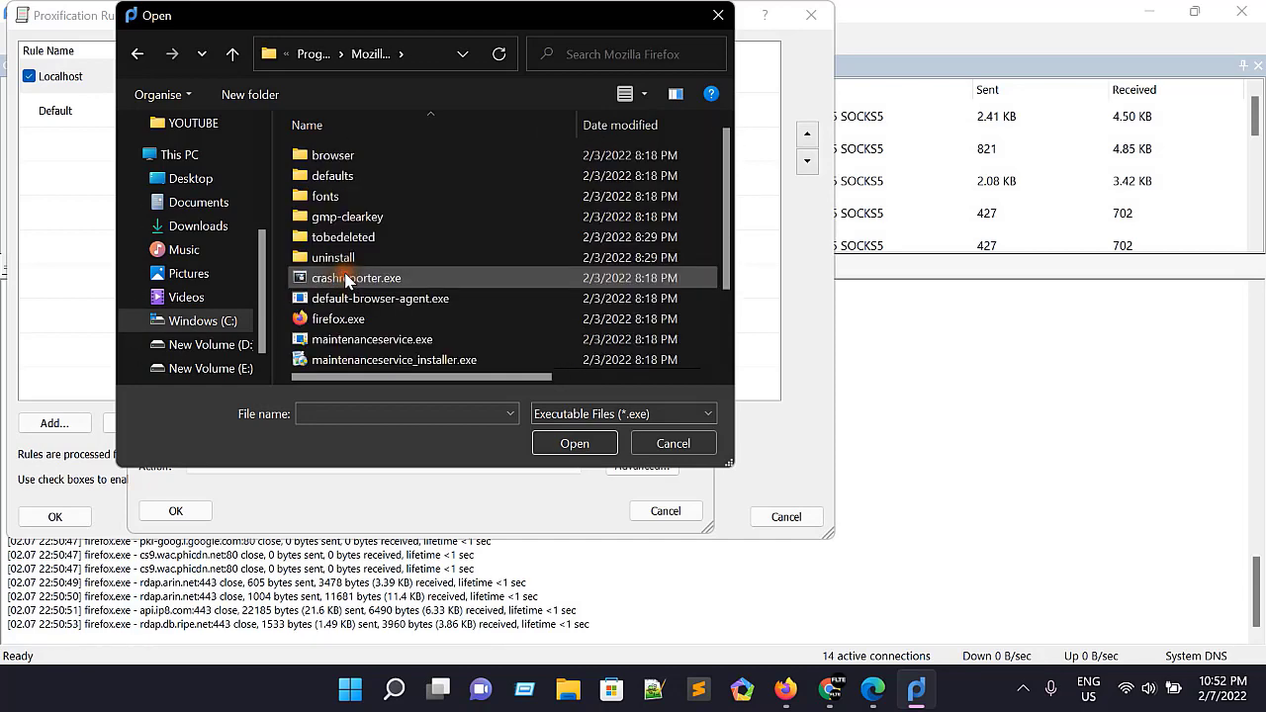
click(345, 321)
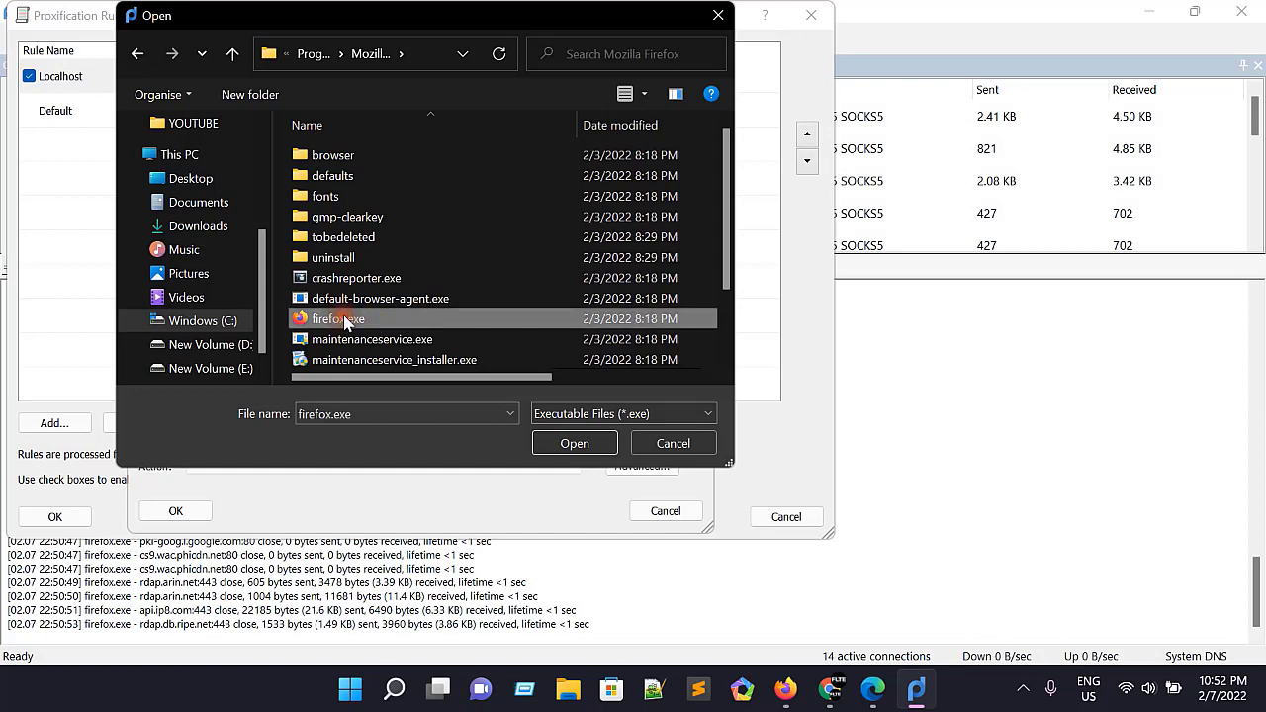
click(574, 442)
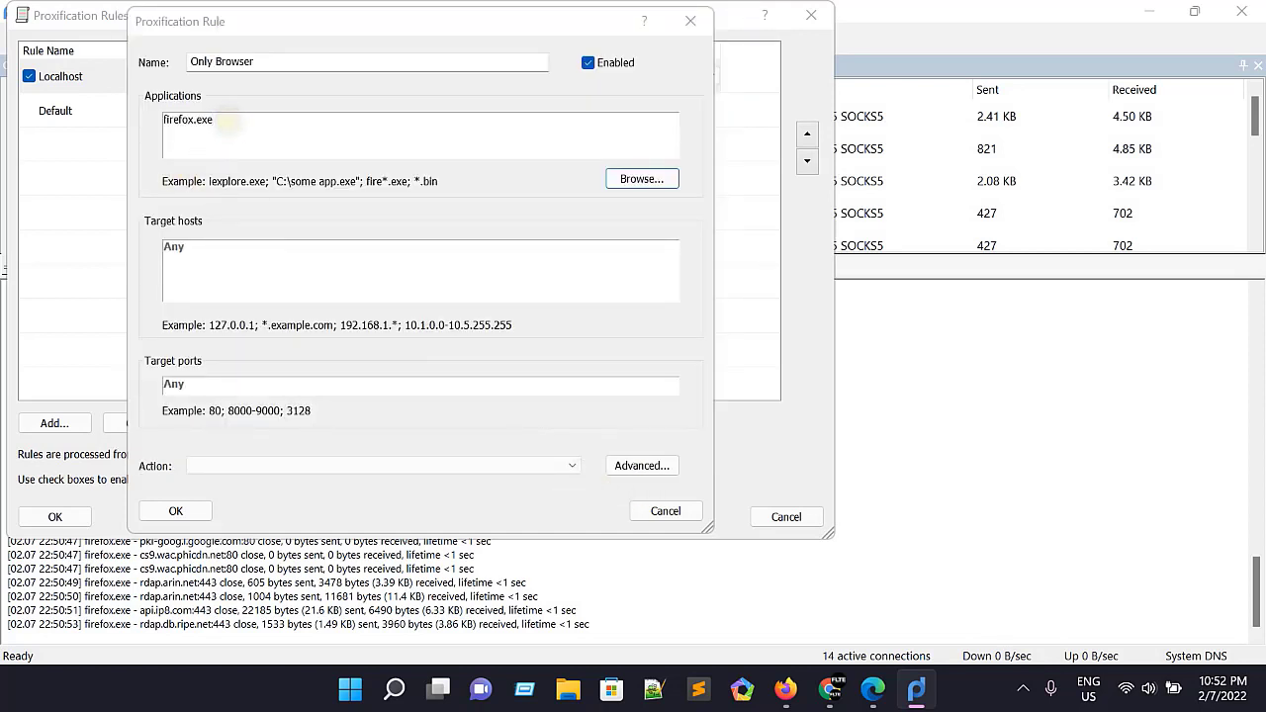
Step: Add chrome.exe from the Google Chrome Application folder in Program Files (x86) to the rule's applications, after firefox.exe
drag(215, 119, 170, 126)
click(203, 120)
click(642, 179)
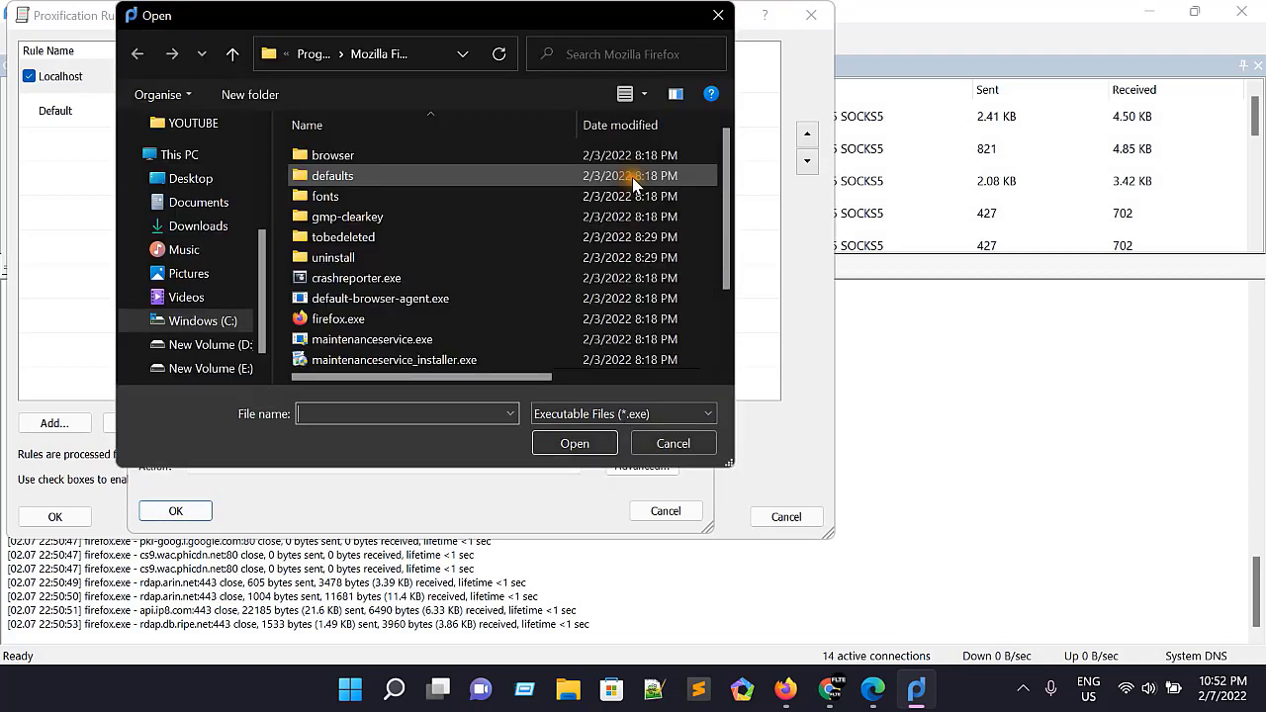
click(214, 323)
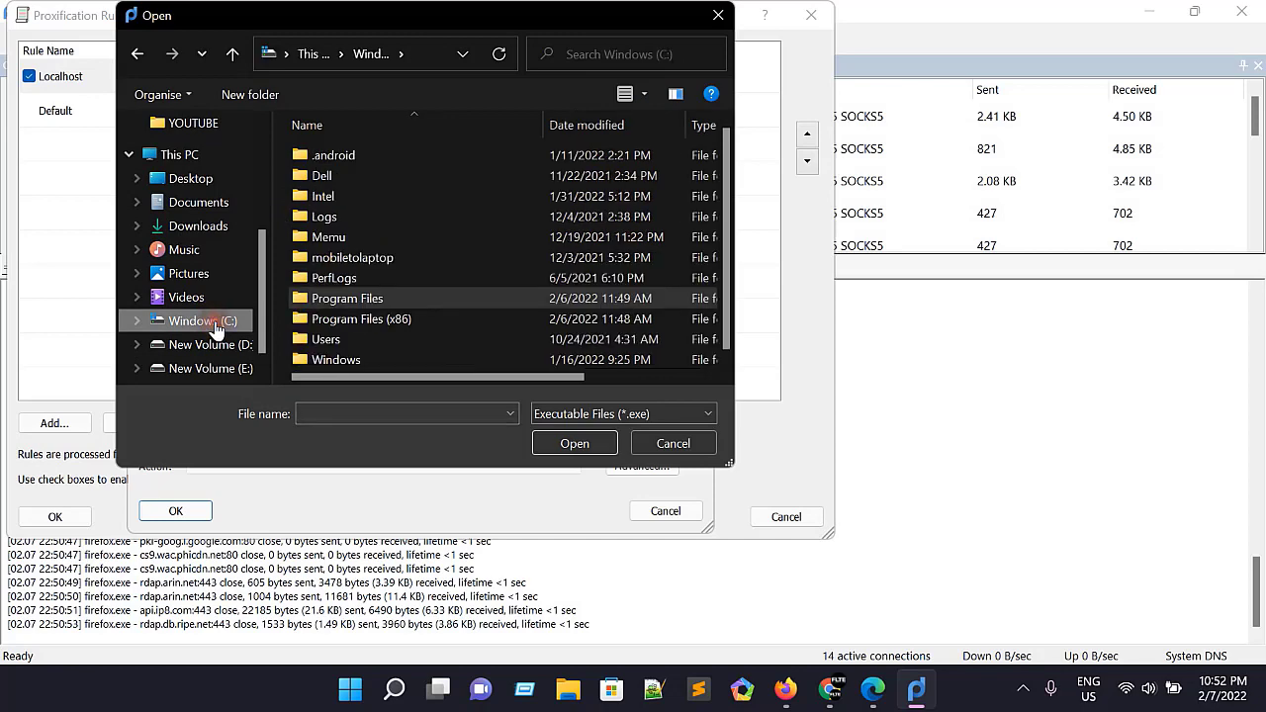
double_click(376, 320)
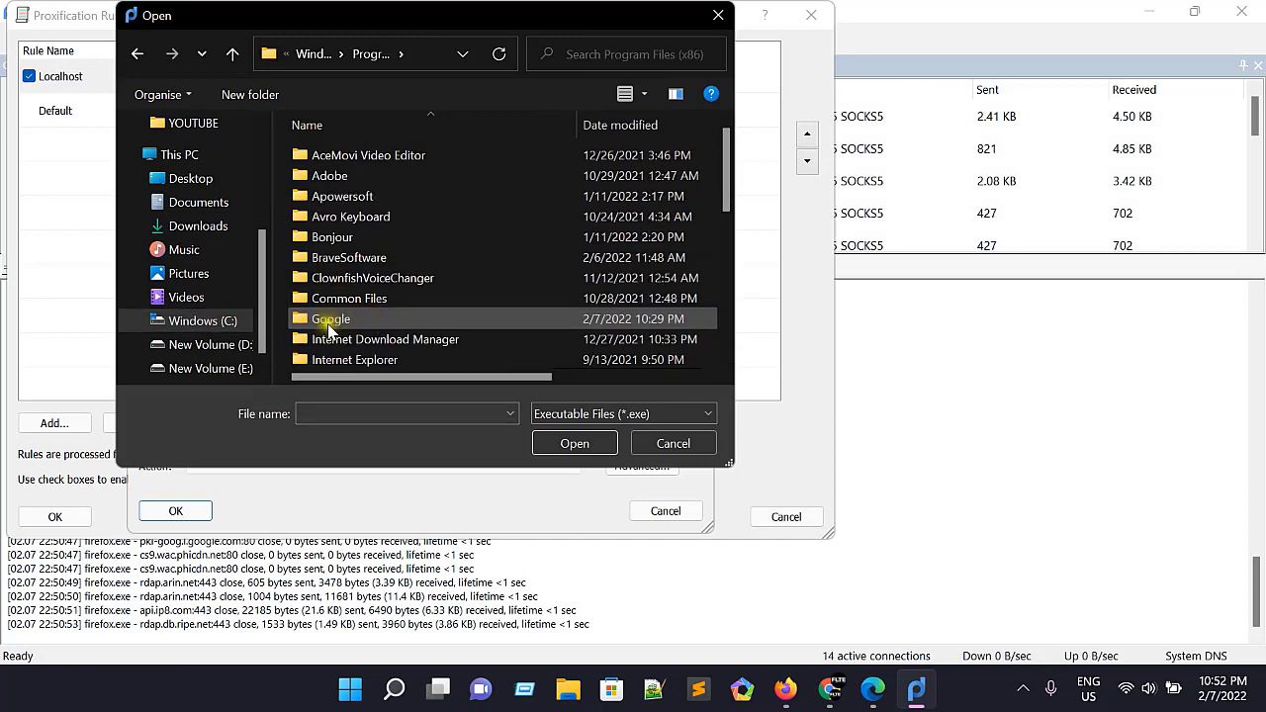
double_click(330, 318)
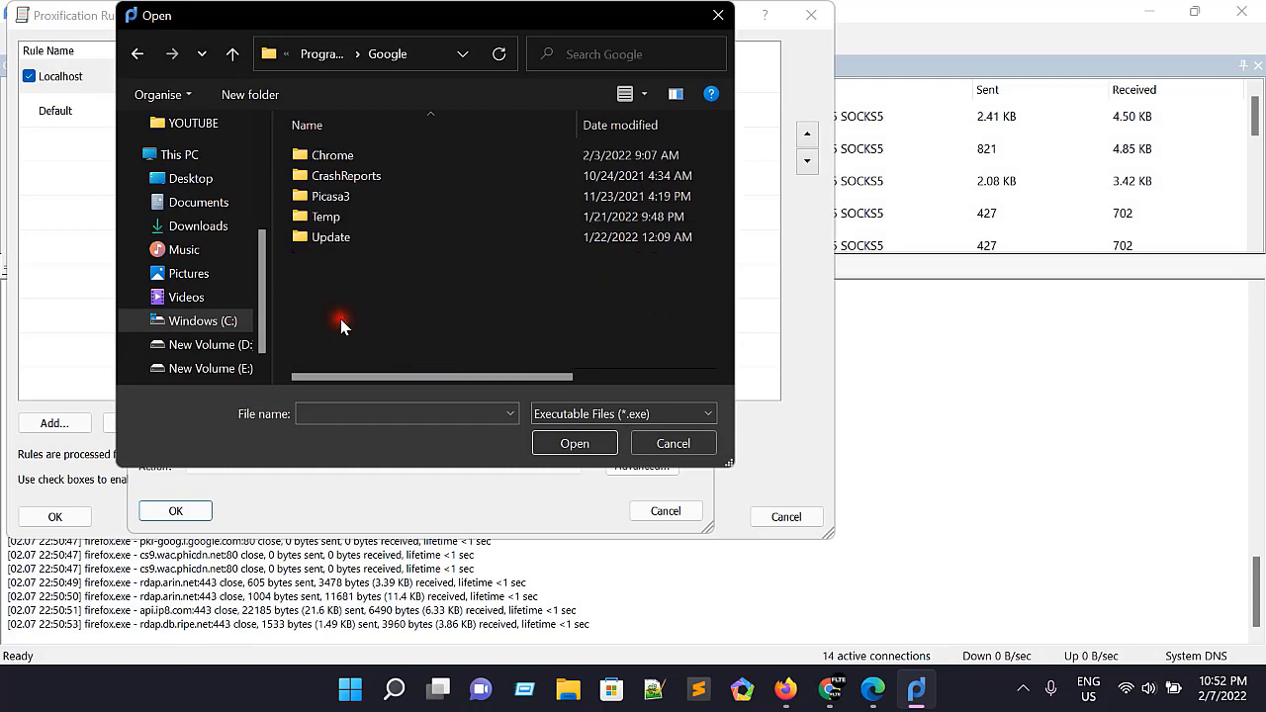
double_click(330, 161)
double_click(331, 159)
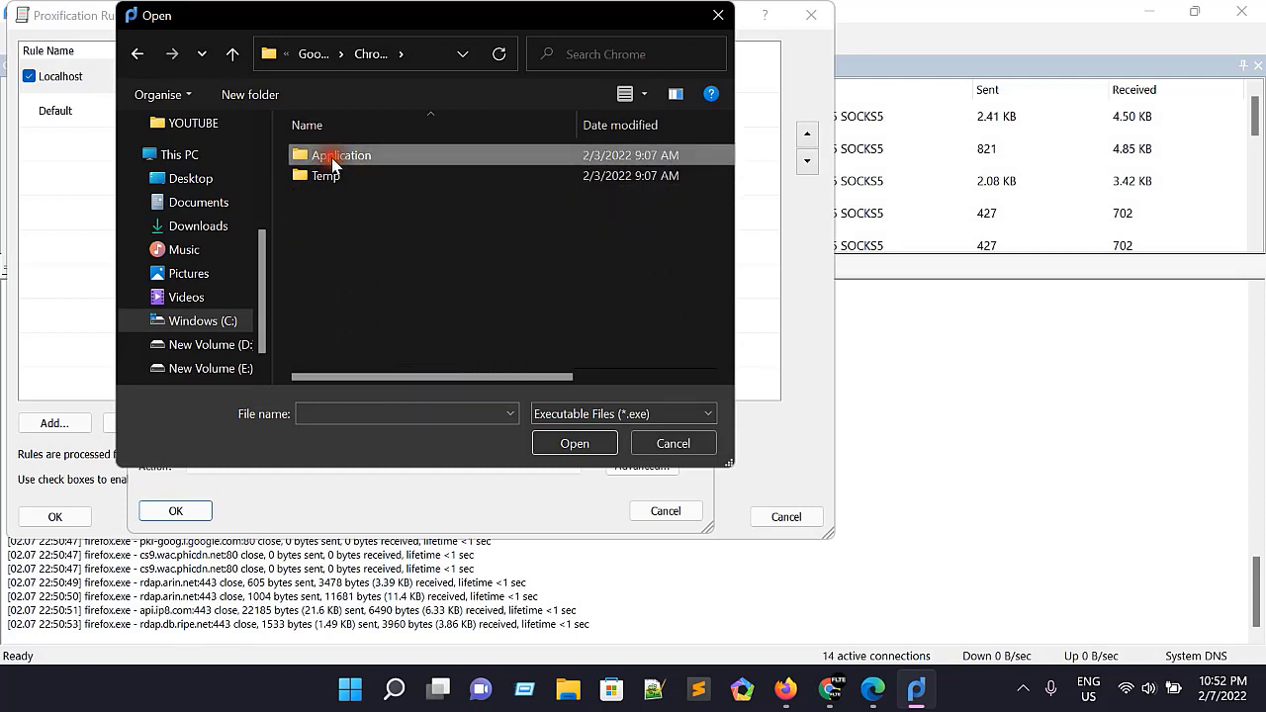
click(346, 196)
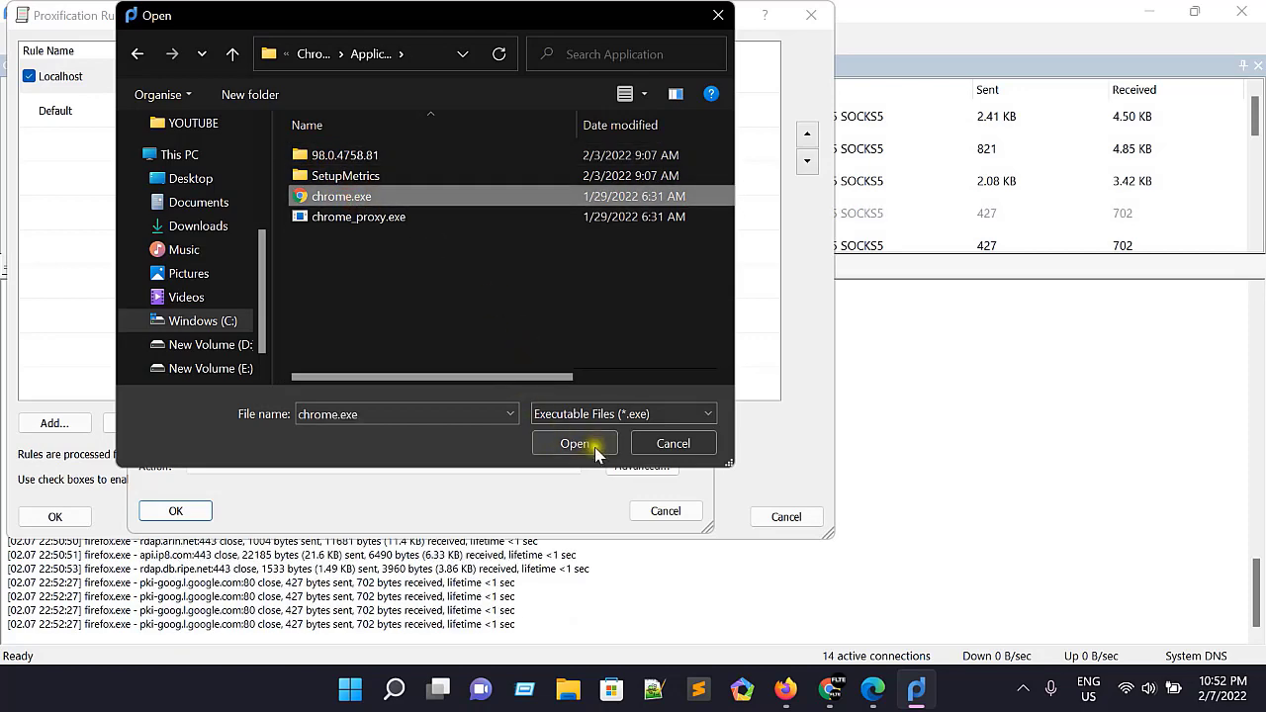
click(581, 444)
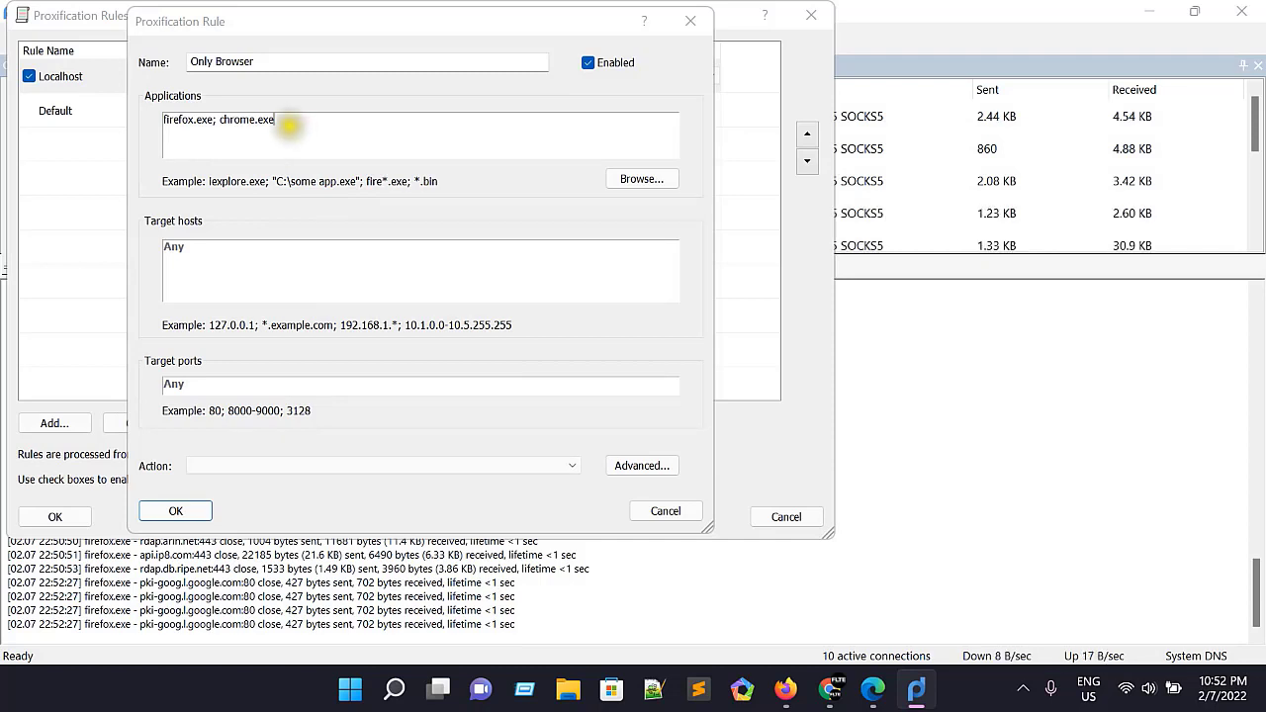
Step: Remove chrome.exe from the Only Browser rule's applications, and save the rule with its action set to Proxy SOCKS5 176.126.84.126
drag(276, 119, 215, 120)
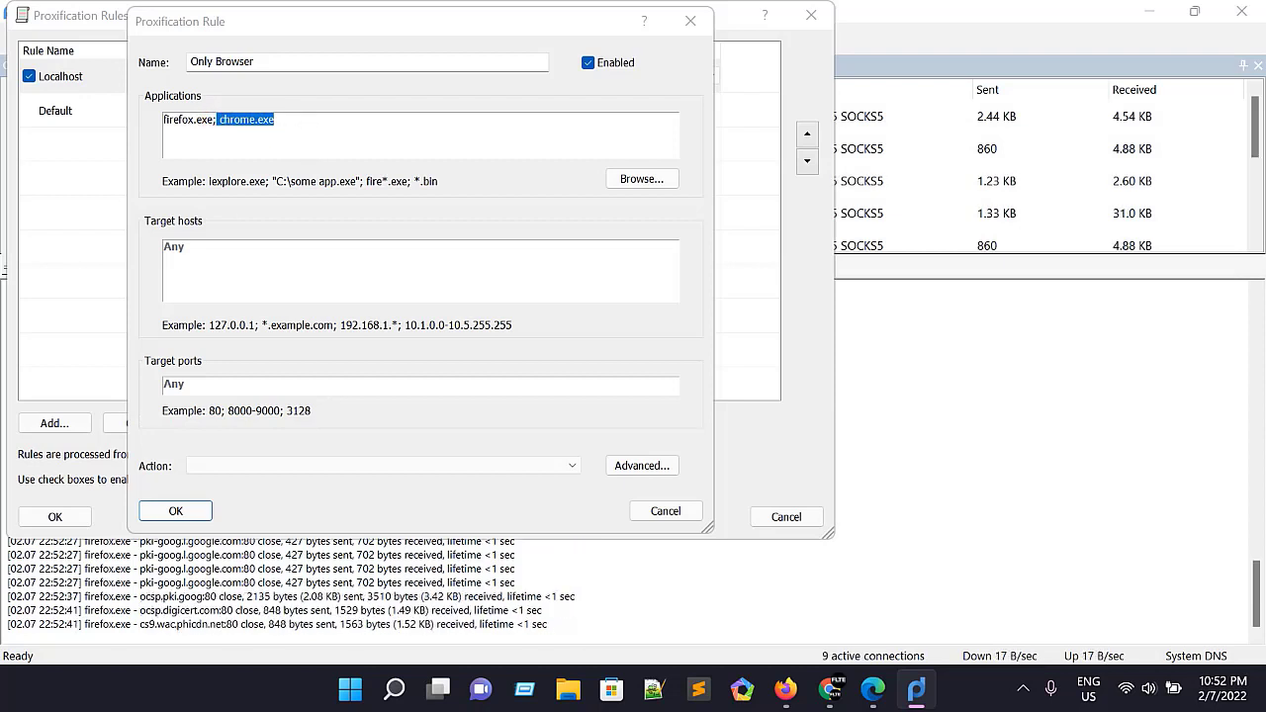
key(BackSpace)
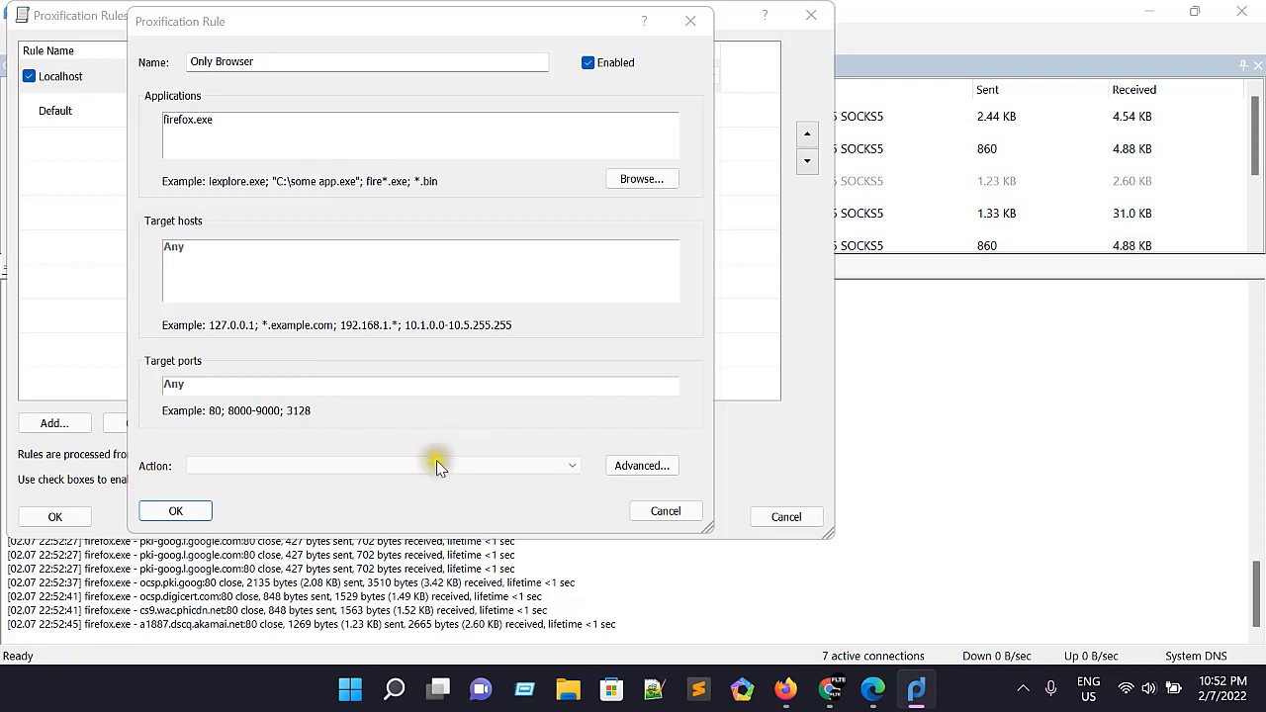
click(485, 469)
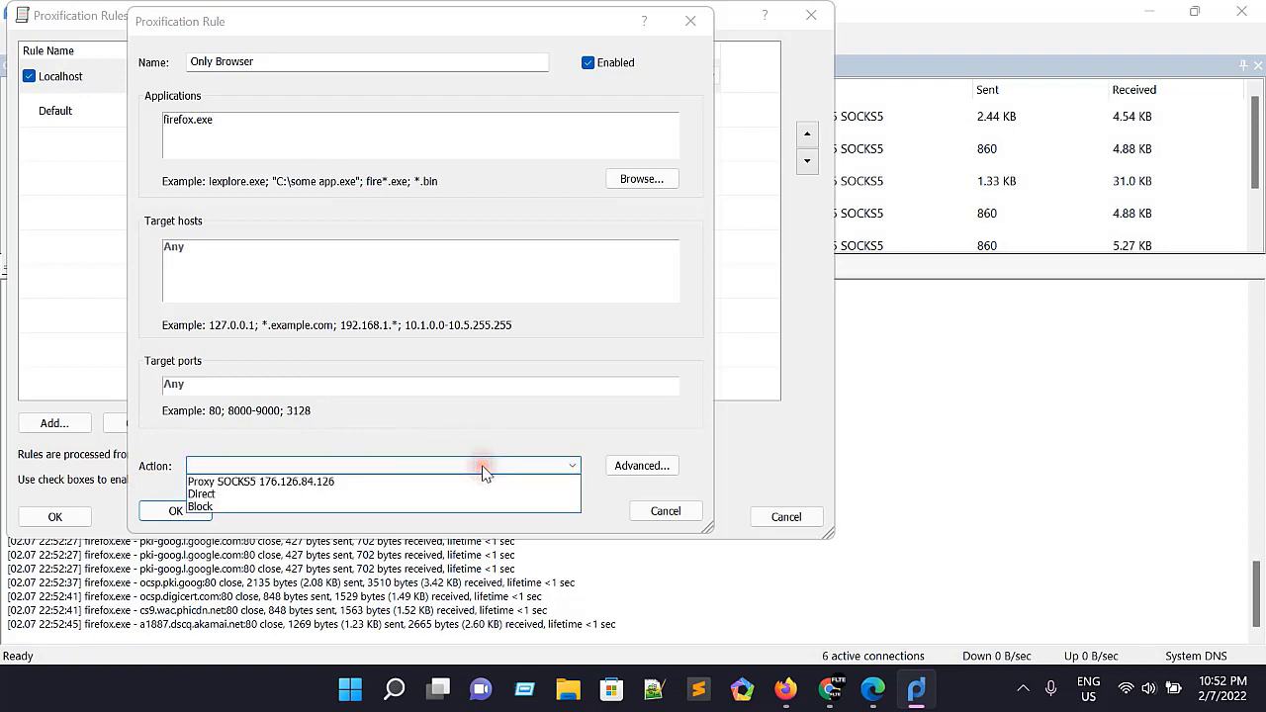
click(313, 482)
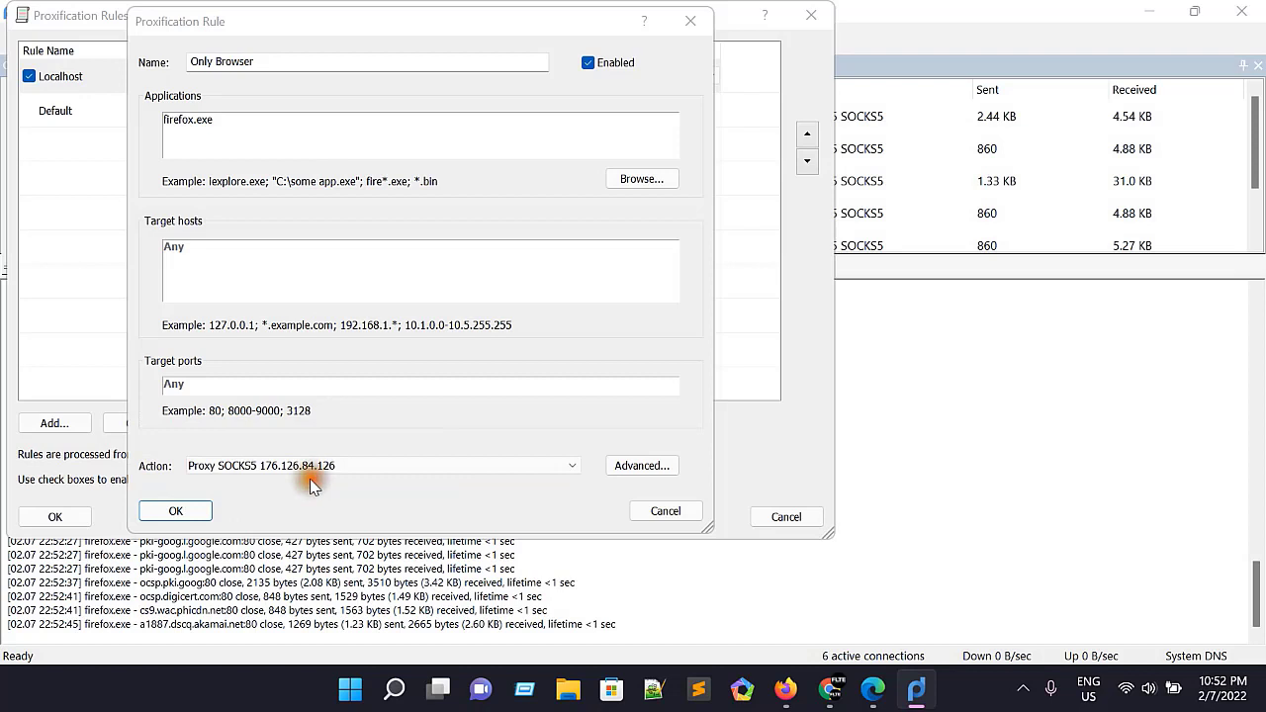
click(179, 514)
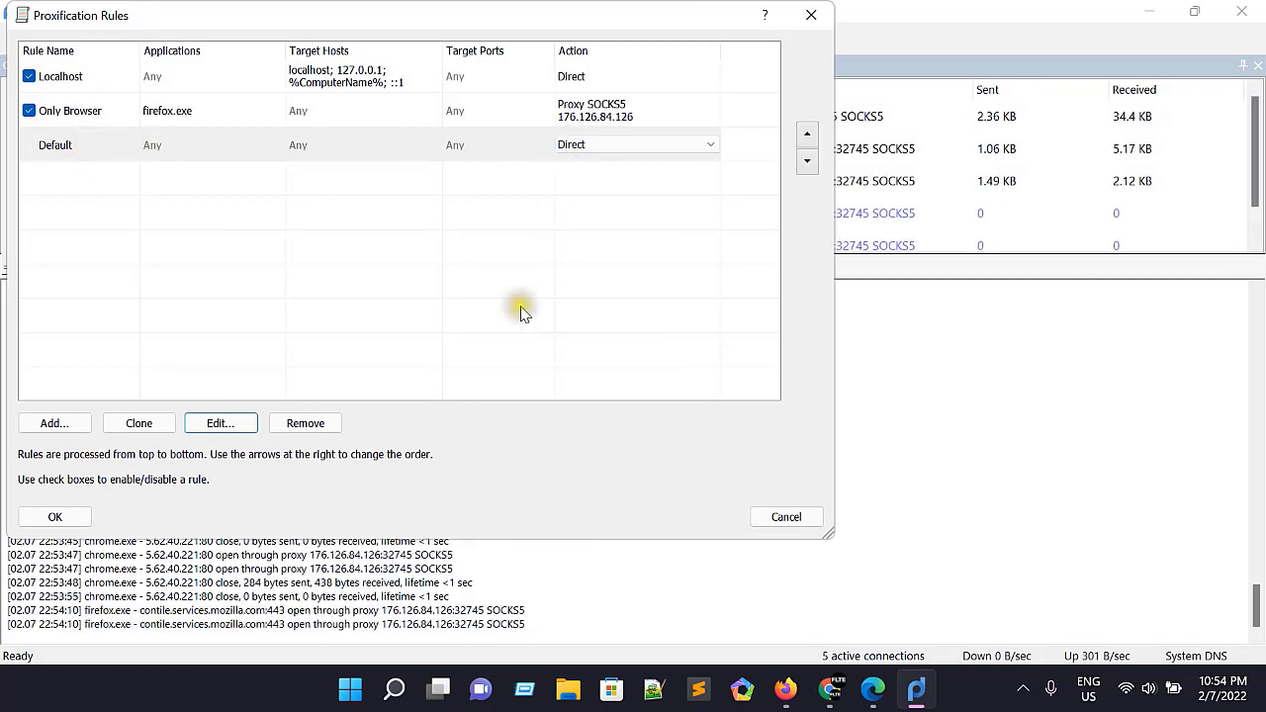
click(56, 516)
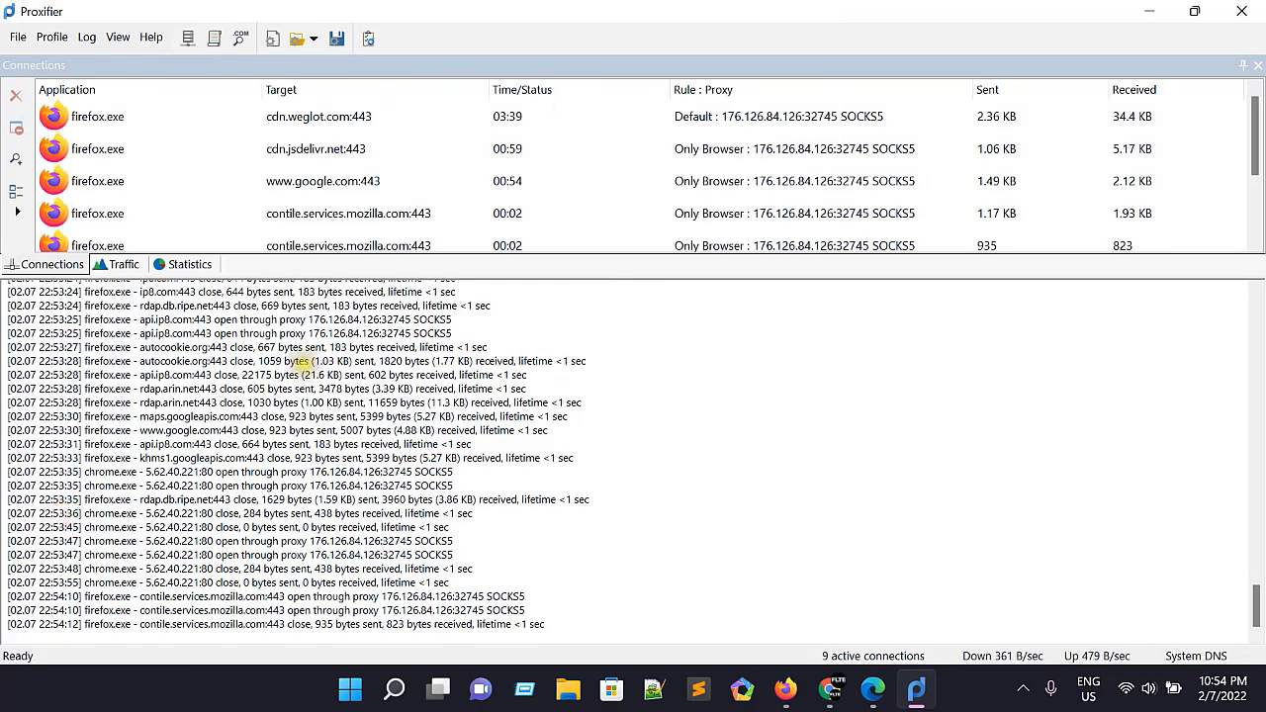
Step: Review the saved proxification rules and confirm Proxy SOCKS5 176.126.84.126 as the Only Browser rule's action
click(216, 38)
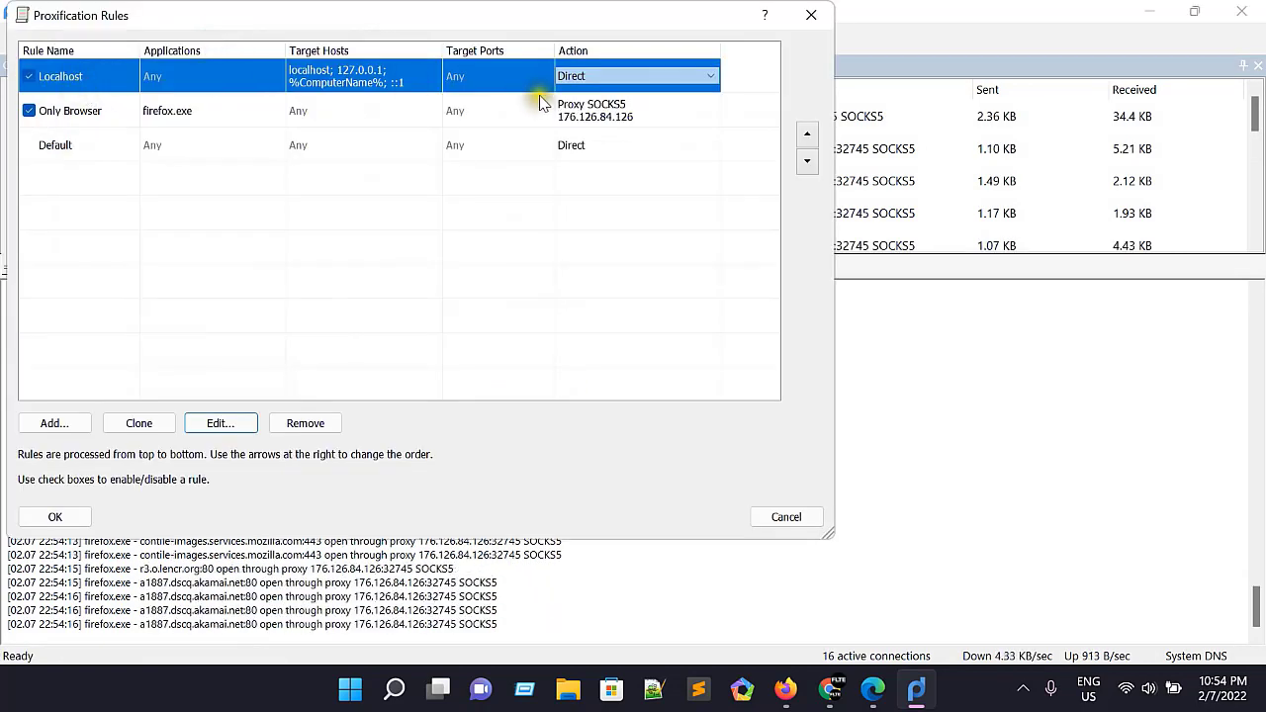
click(608, 79)
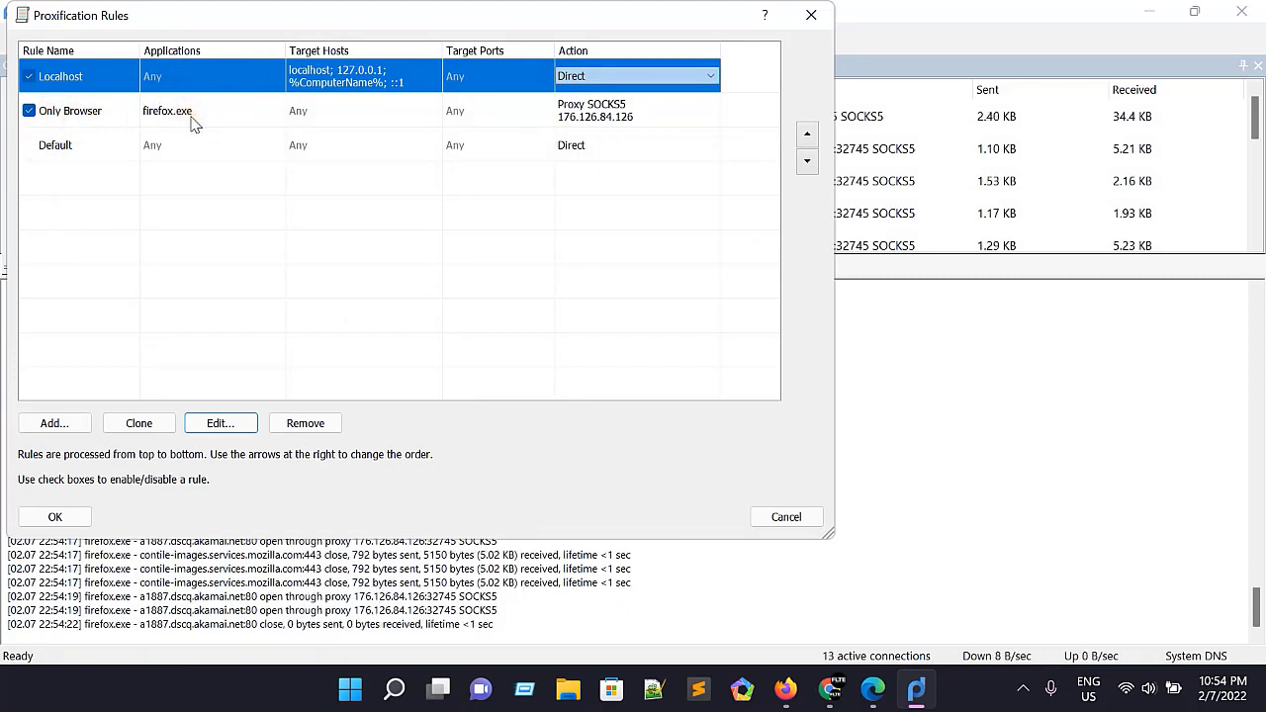
click(455, 113)
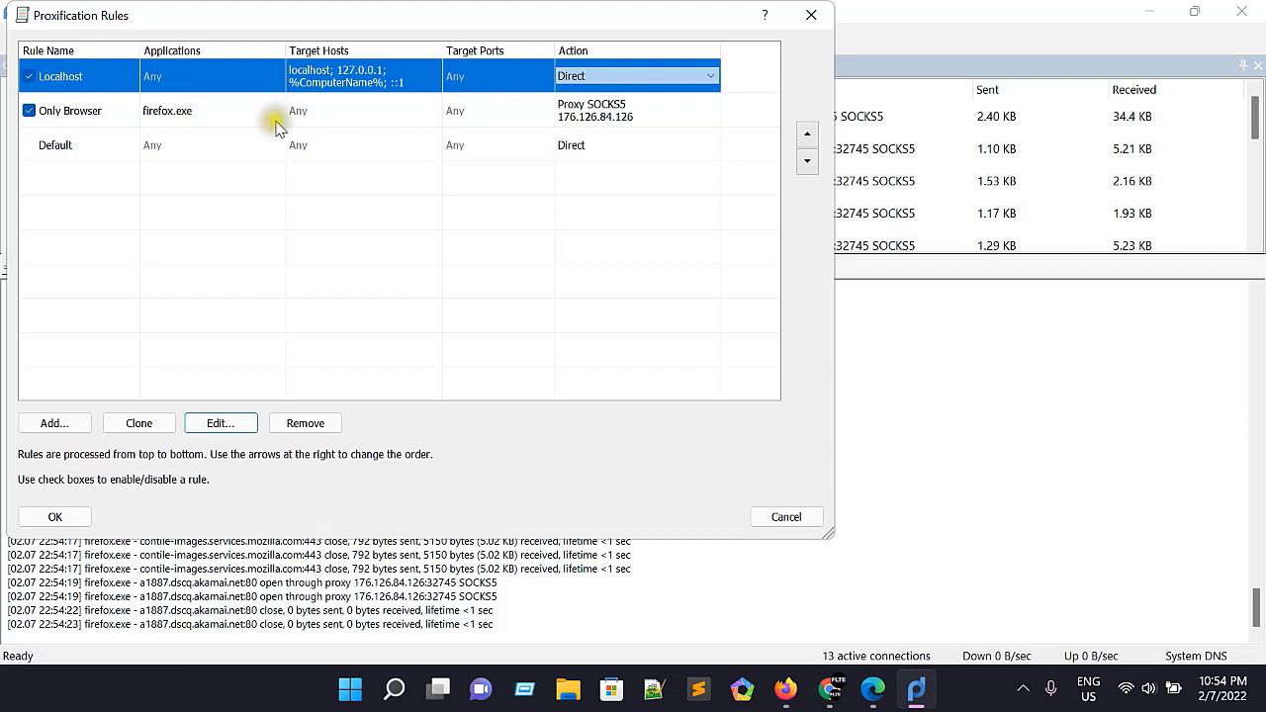
click(598, 113)
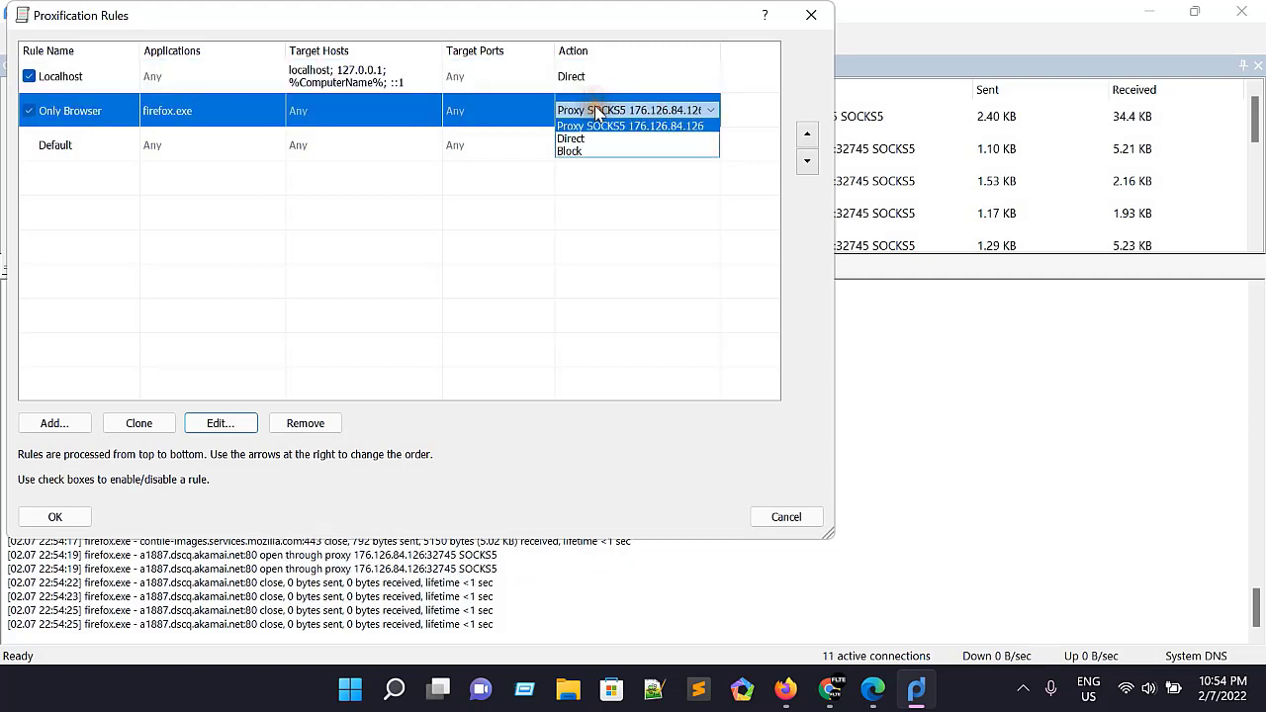
click(596, 127)
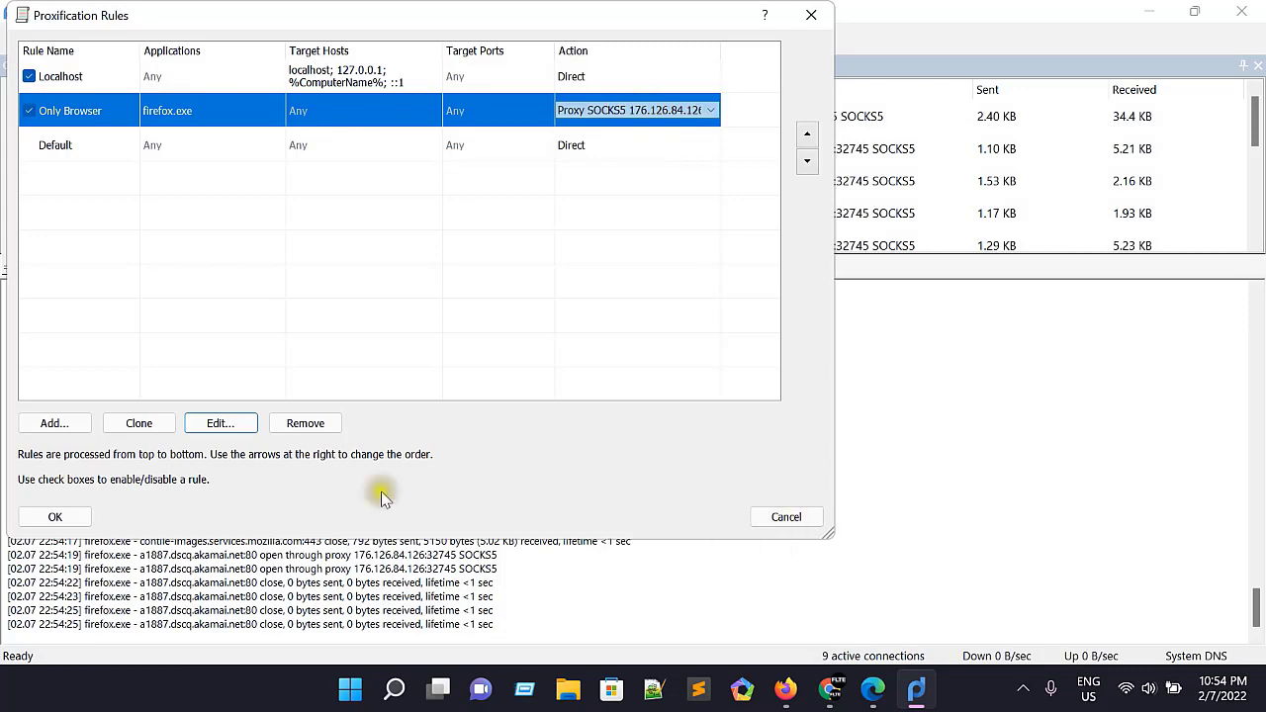
click(55, 516)
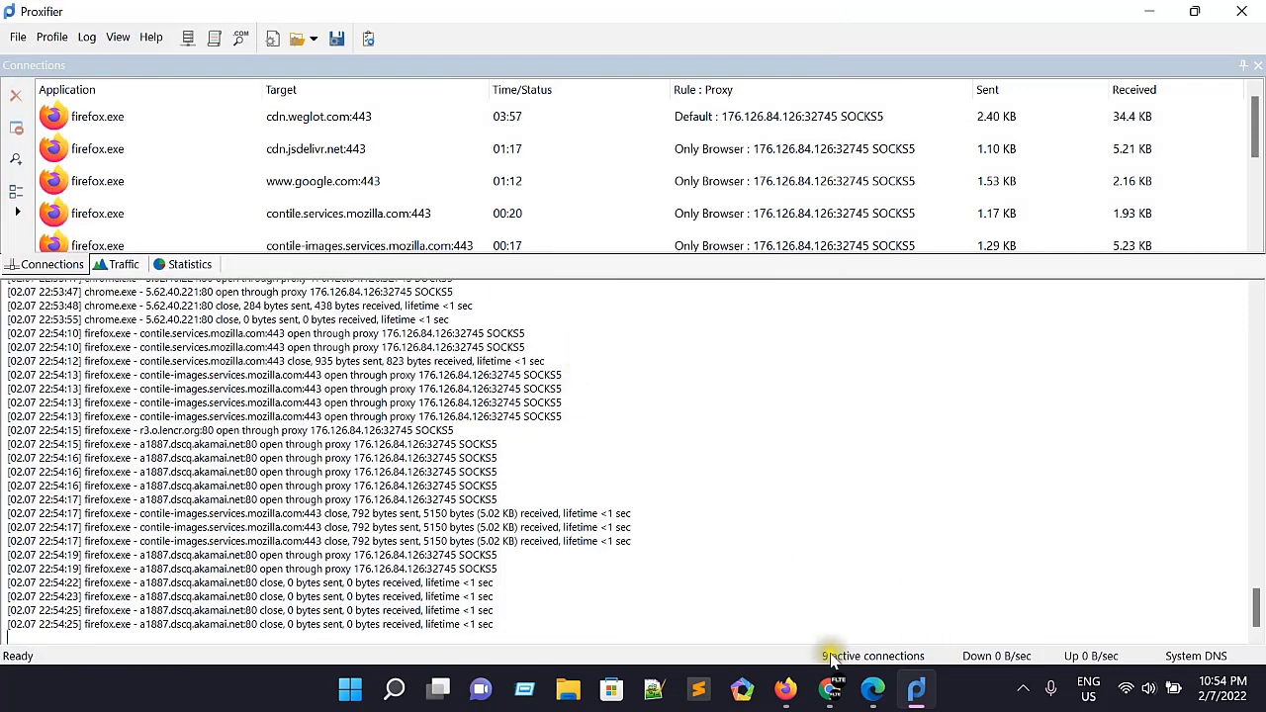
Step: Check the public IP in Firefox by reloading ip8.com, and in Chrome with the IP address extension
click(781, 690)
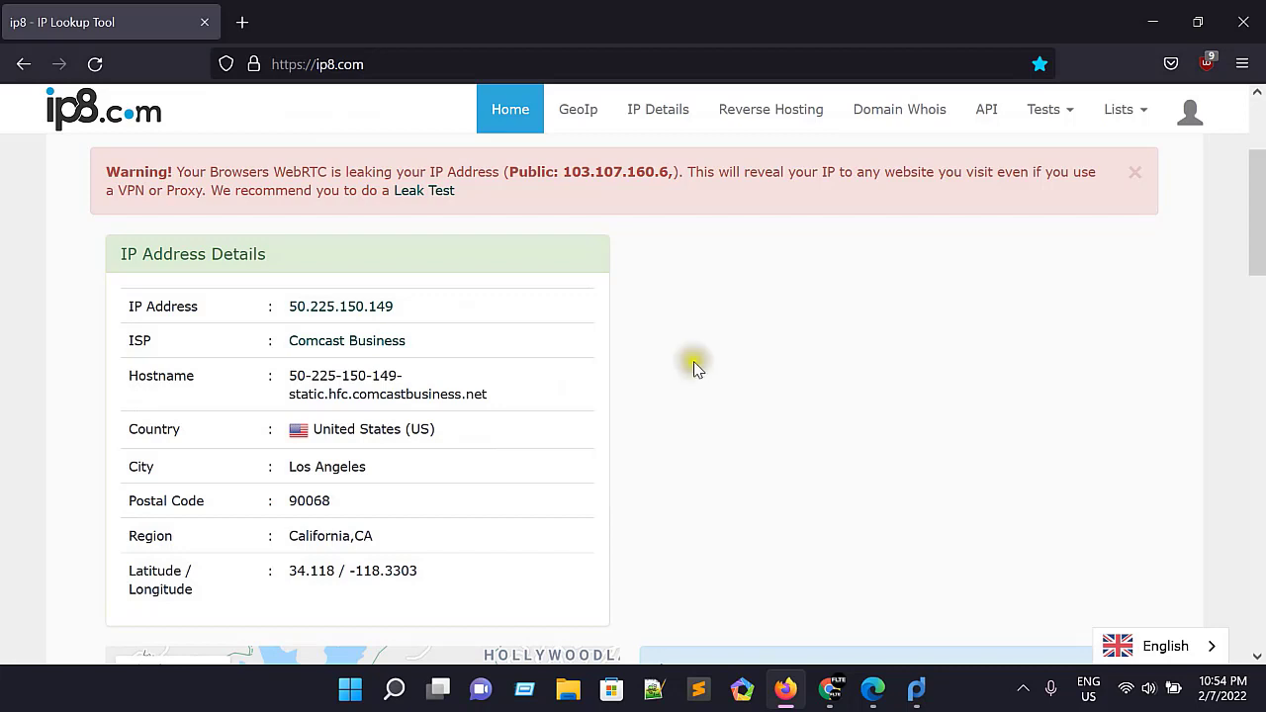
click(94, 62)
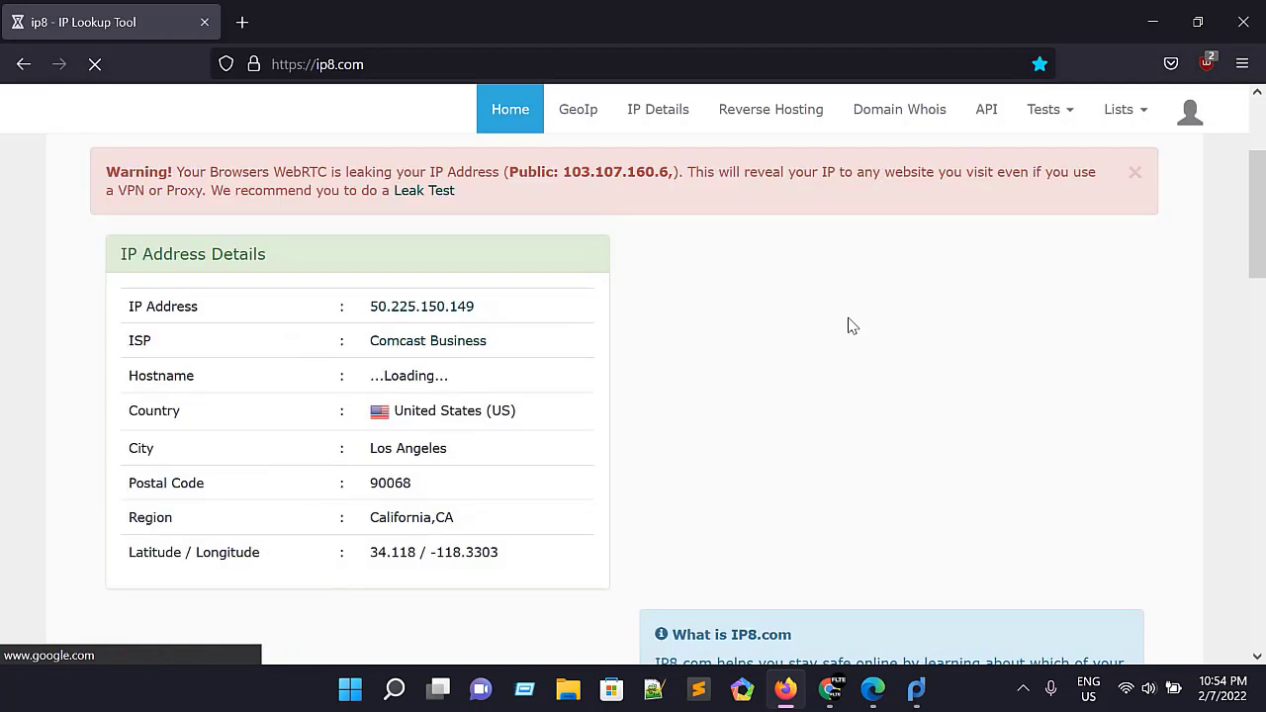
click(829, 690)
click(1148, 52)
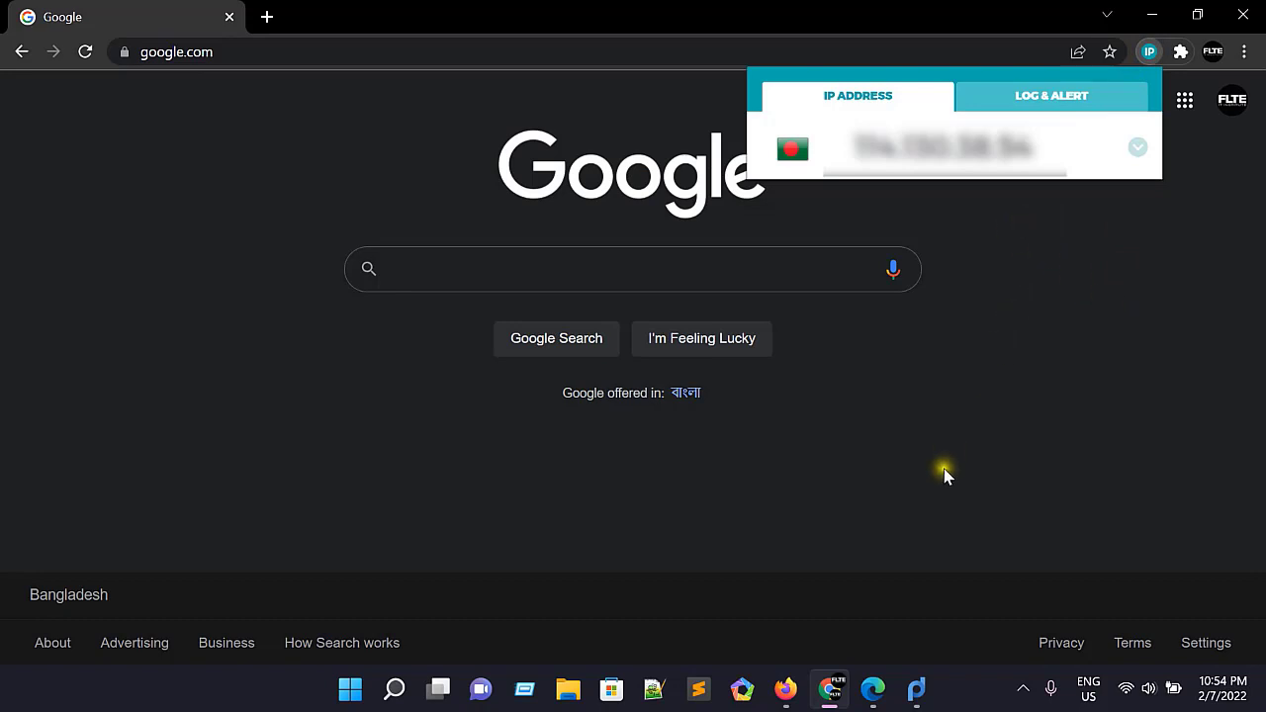
Step: Switch to Microsoft Edge and check its public IP with the IP address extension
click(874, 692)
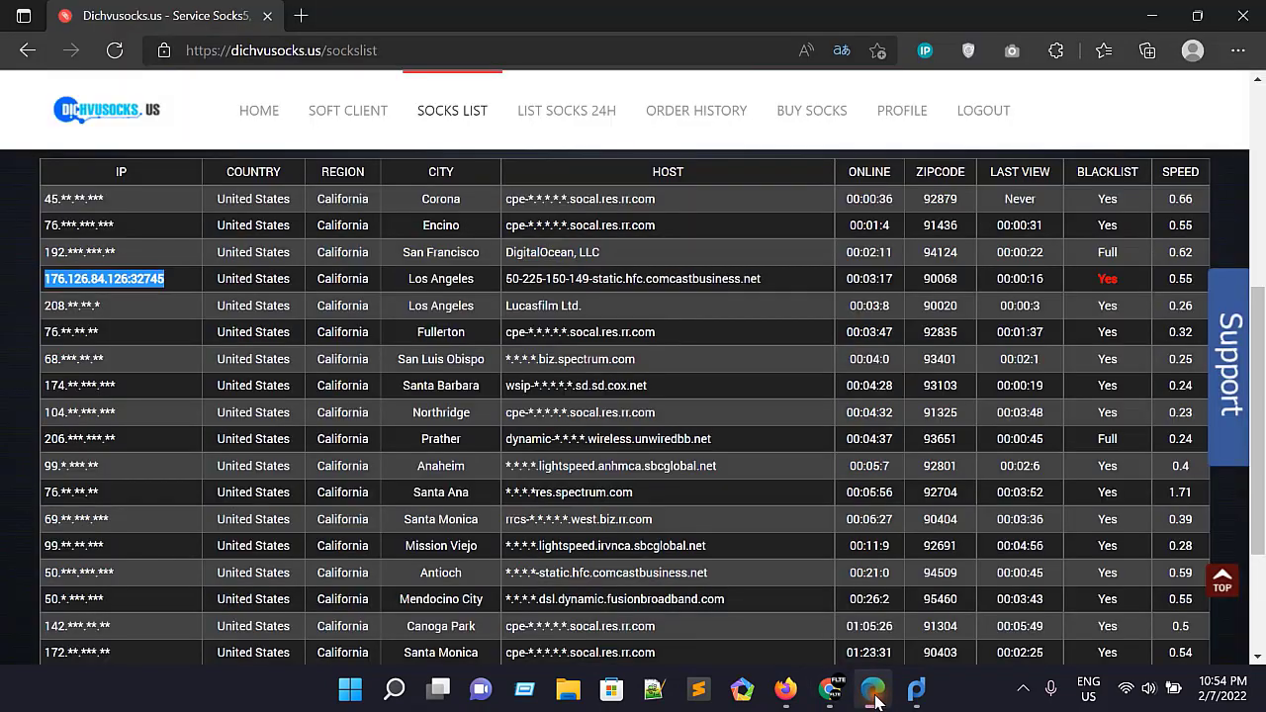
click(926, 52)
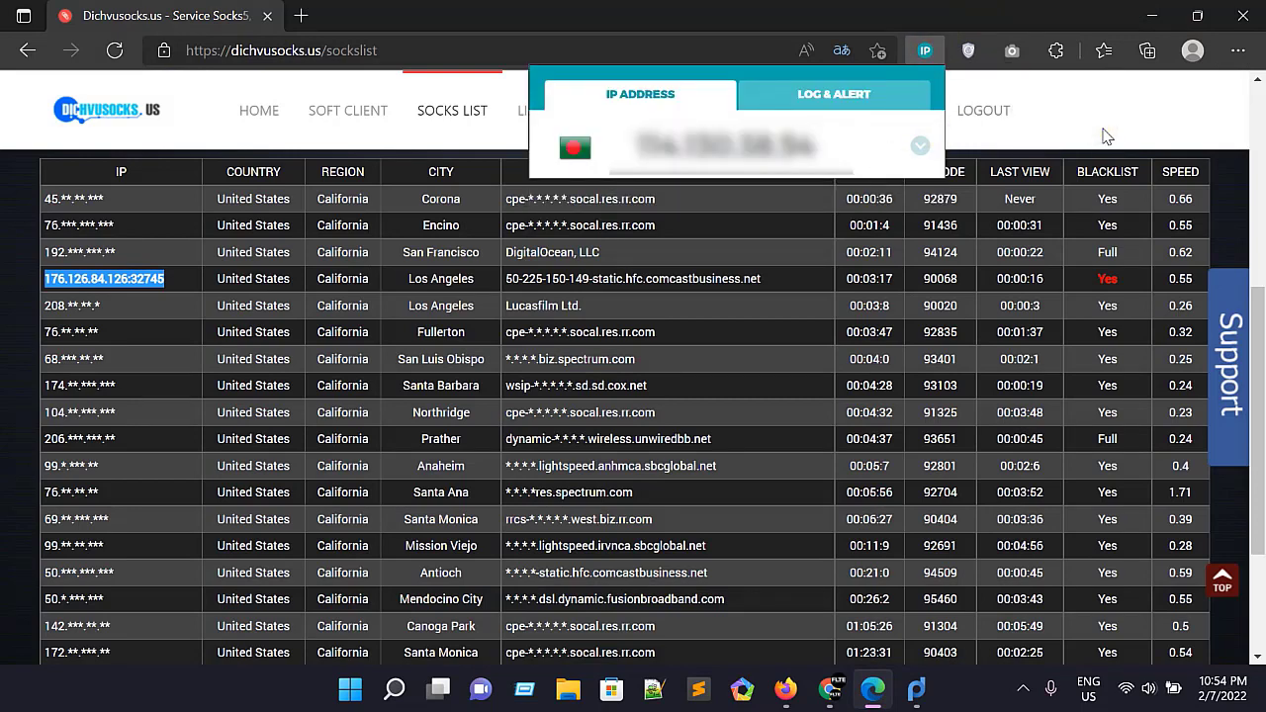
click(861, 411)
Step: Back in Proxifier, view the program's version and registration information
scroll(875, 412, up, 2)
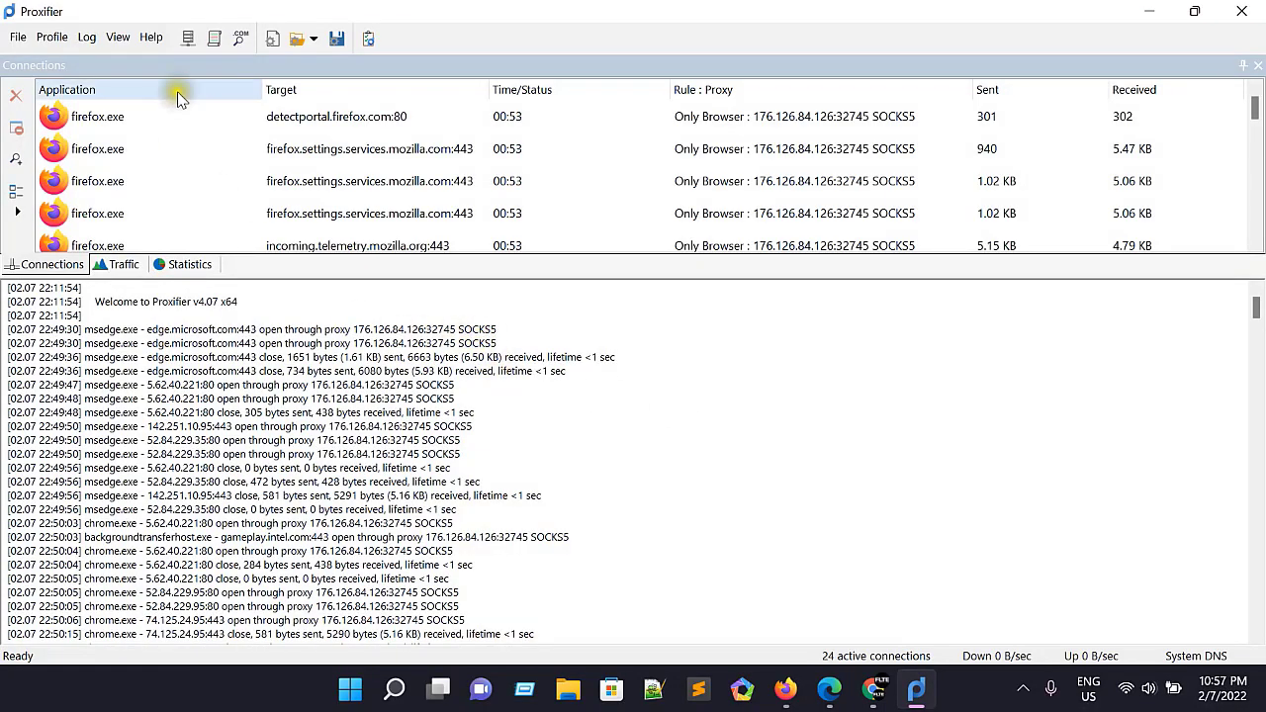
click(149, 39)
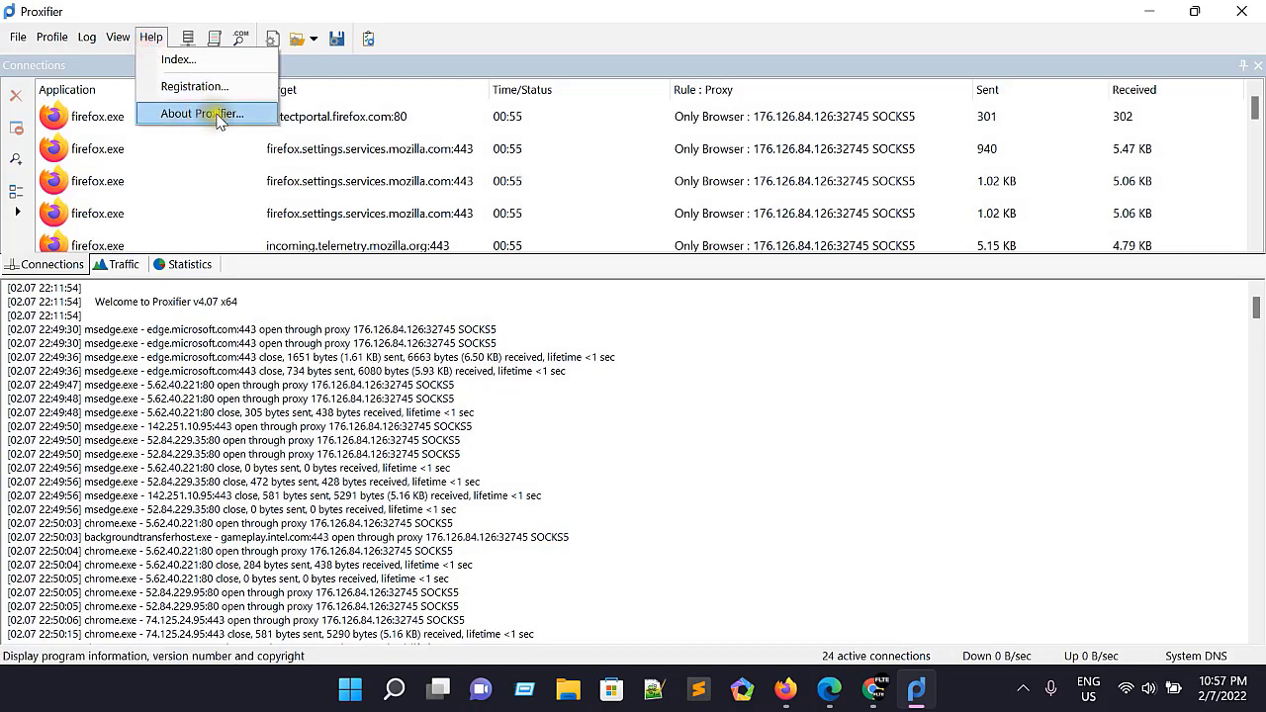
click(213, 114)
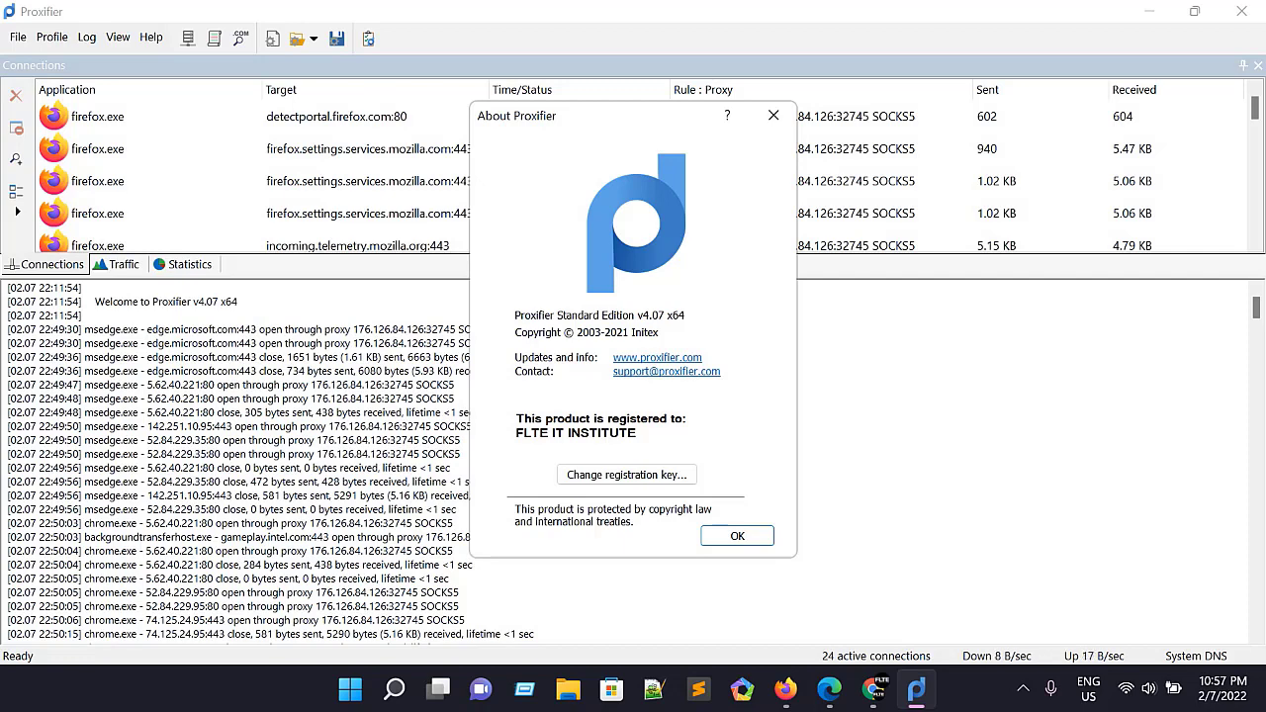
click(740, 536)
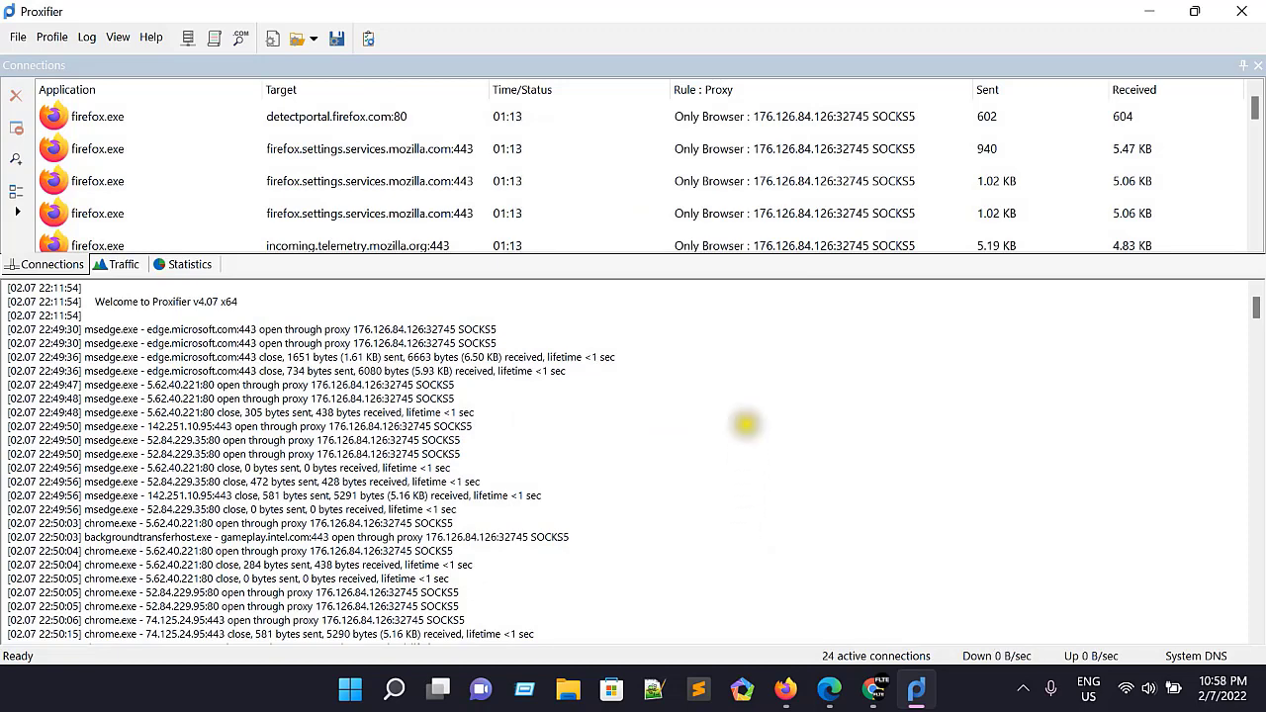
Step: Remove the proxy server 176.126.84.126 from the server list together with the Only Browser rule that uses it
click(188, 44)
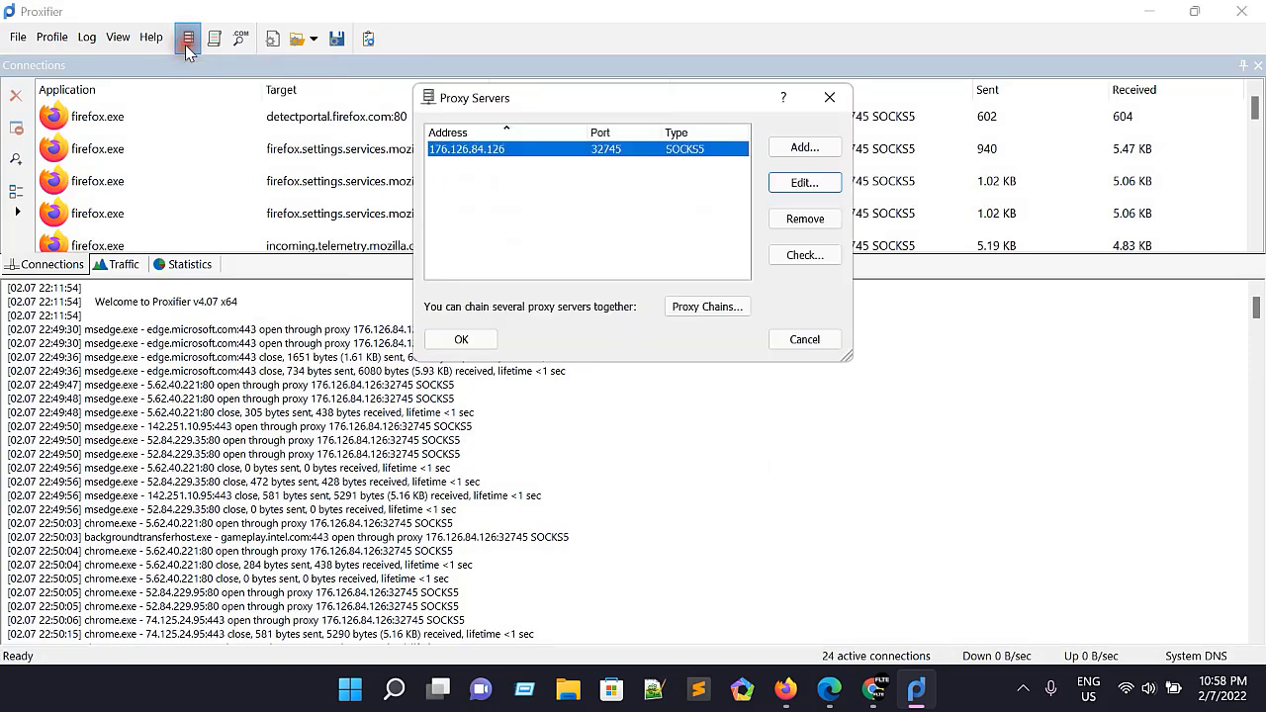
click(809, 224)
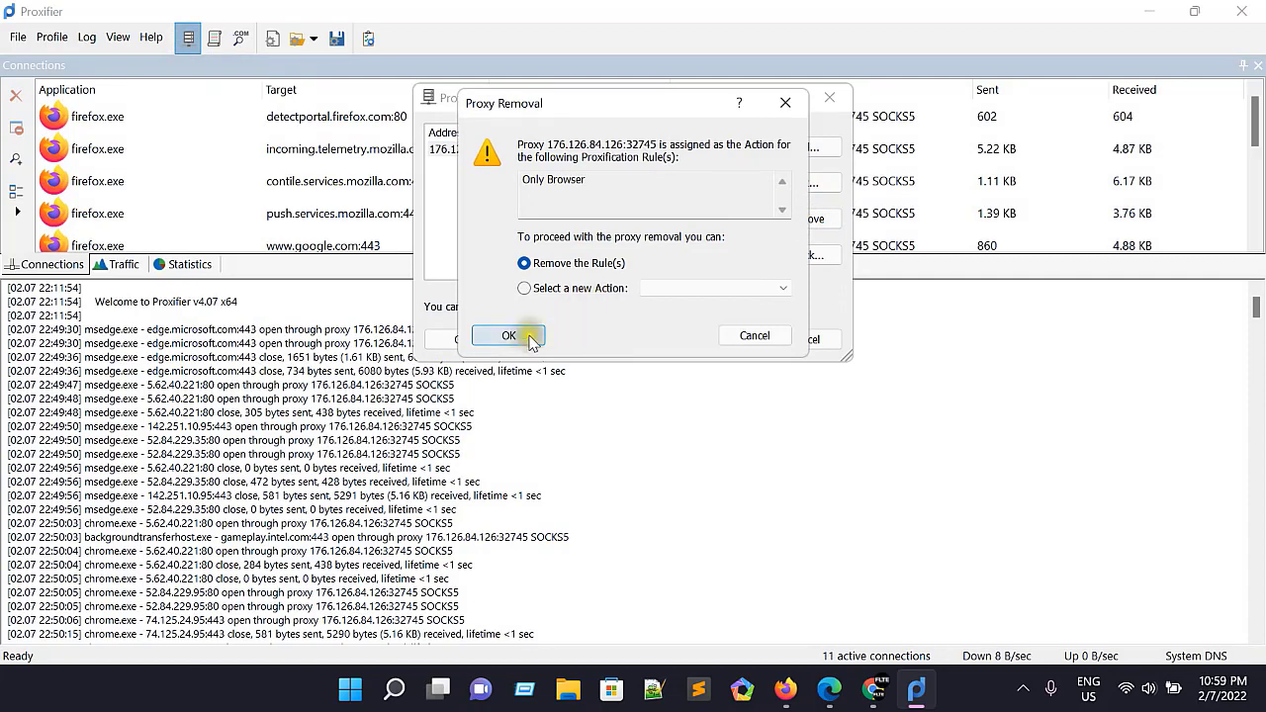
click(527, 338)
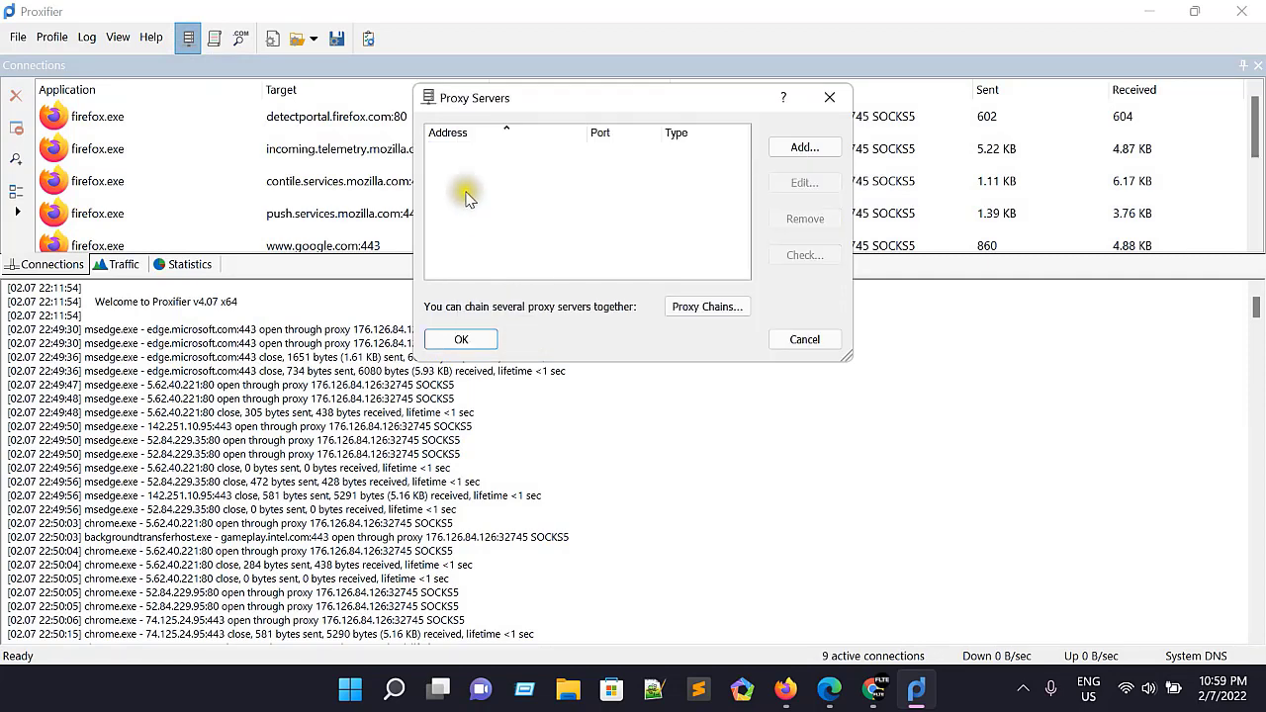